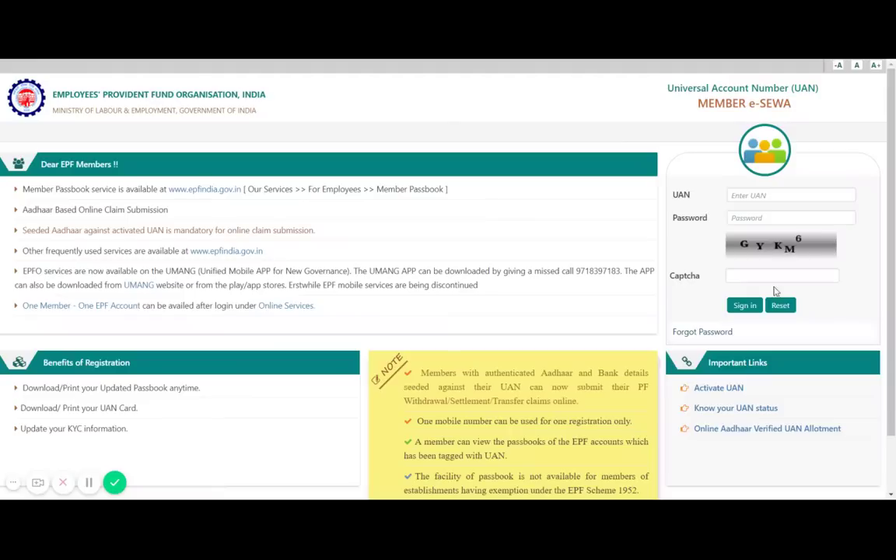
- Sign in by pasting the member's UAN, entering the account password and the displayed captcha
left_click(747, 195)
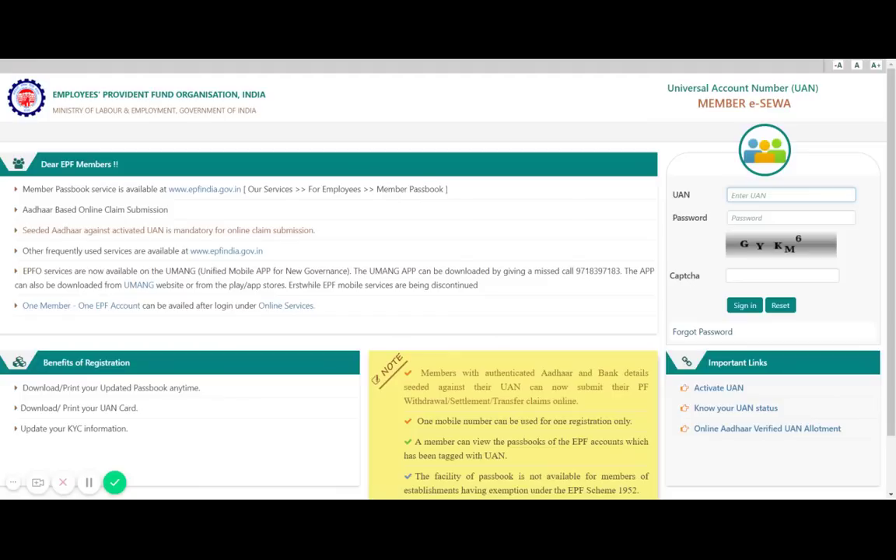
key("ctrl+v")
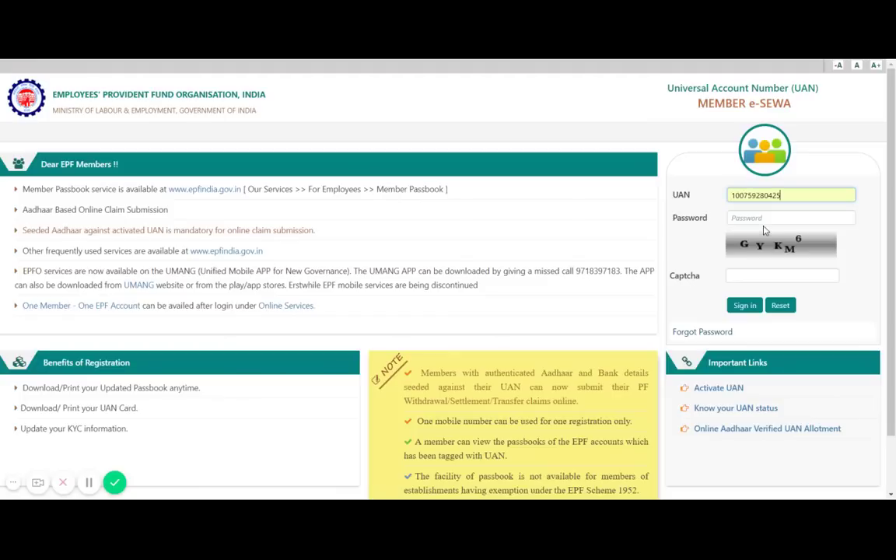
left_click(791, 218)
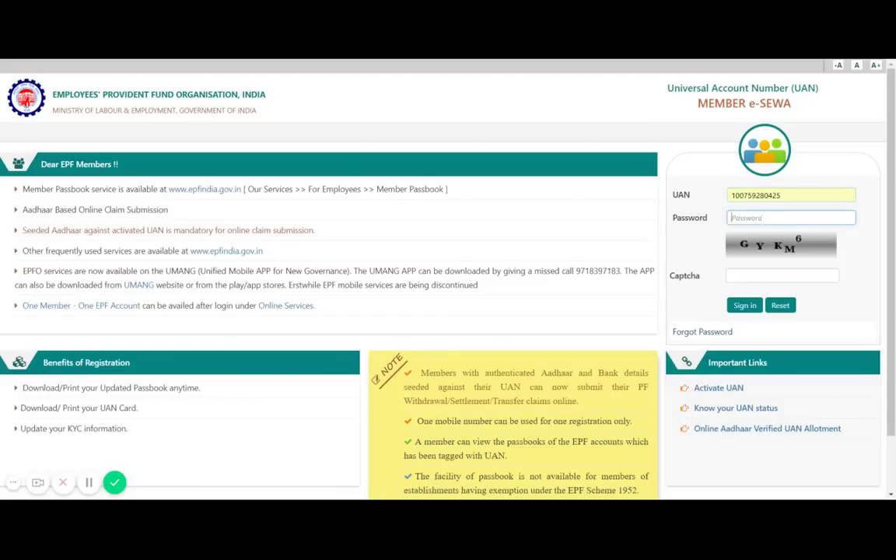
left_click(782, 275)
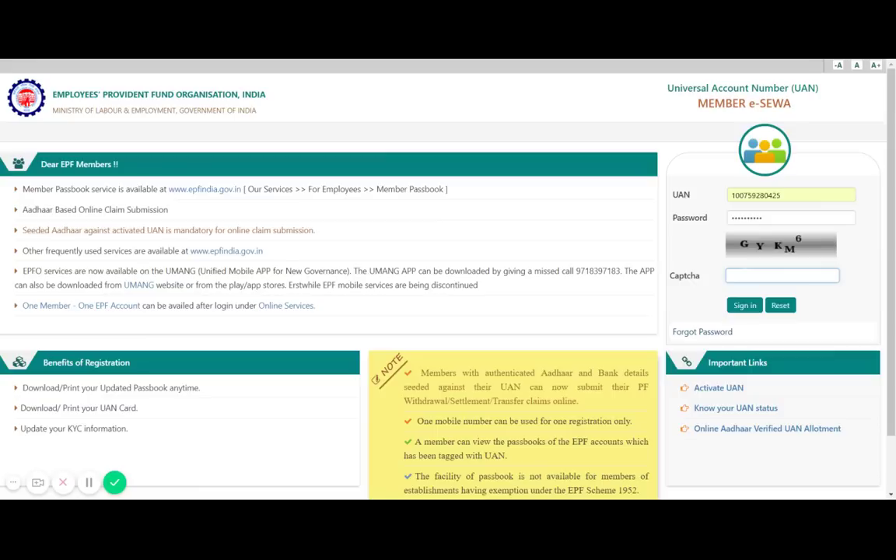
type("GYKM6")
left_click(748, 308)
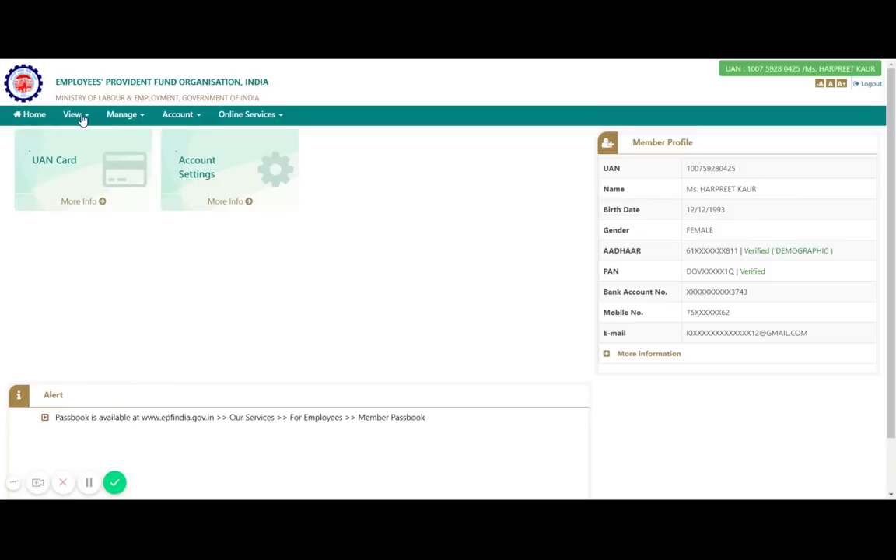
- After reviewing the verified Aadhaar and PAN profile, open the View menu
left_click(76, 120)
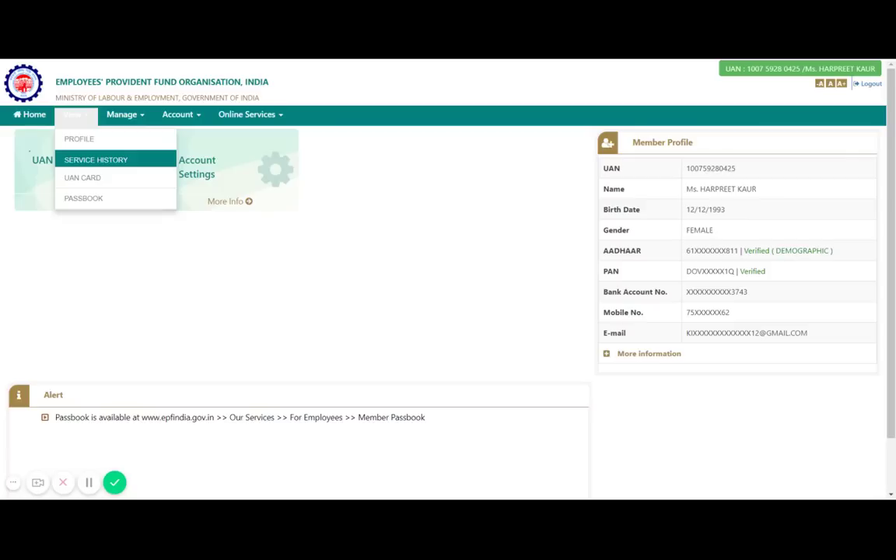
- Open Manage > KYC and scroll through the Bank, PAN and AADHAAR document list
left_click(122, 122)
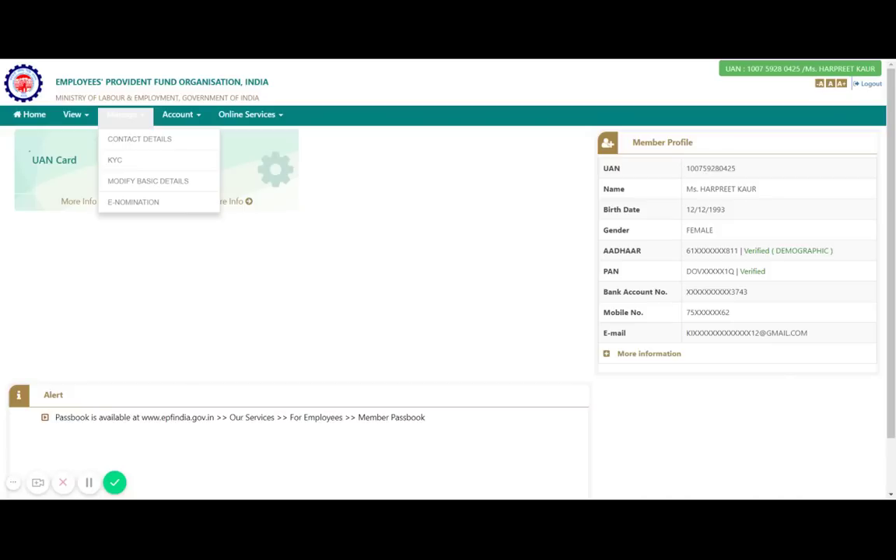
left_click(134, 160)
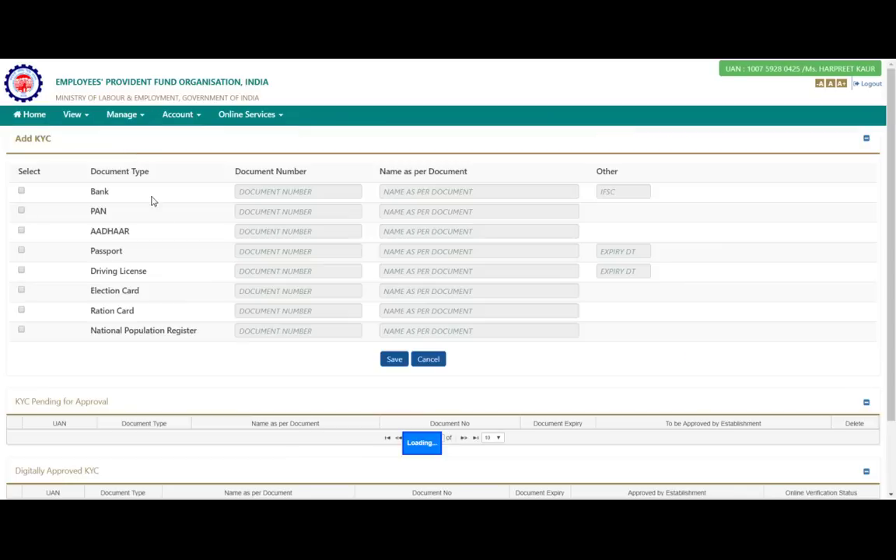
scroll(171, 225, "down", 1)
scroll(171, 225, "down", 2)
scroll(171, 225, "up", 3)
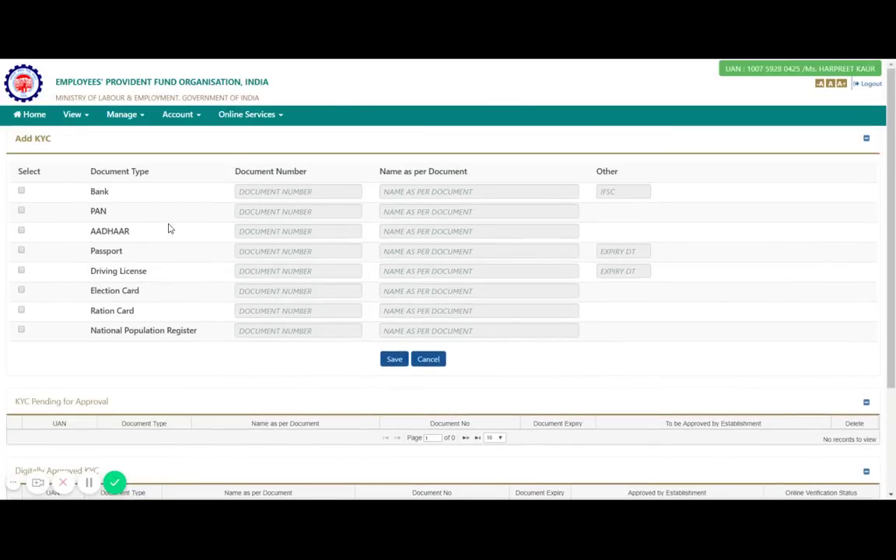
left_click(123, 118)
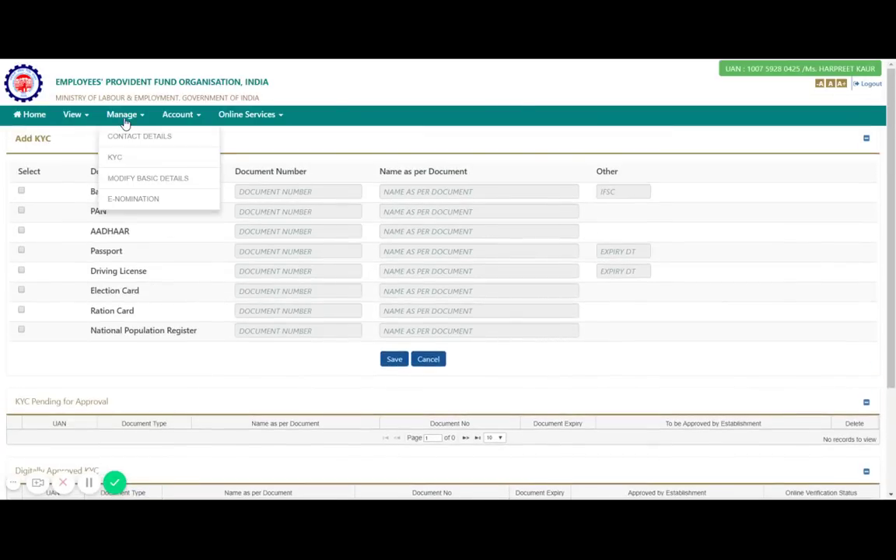
- Try Manage > Modify Basic Details, getting the 'Aadhaar is already verified' message
left_click(133, 183)
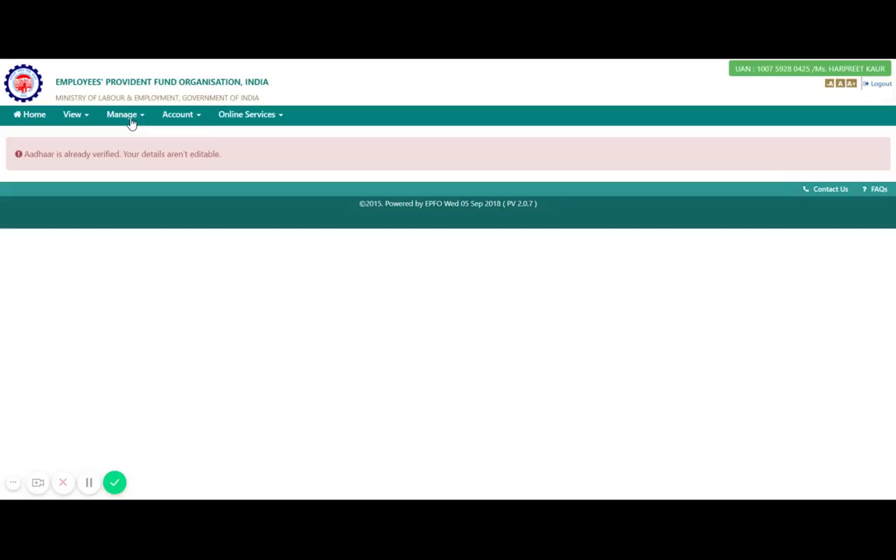
left_click(131, 122)
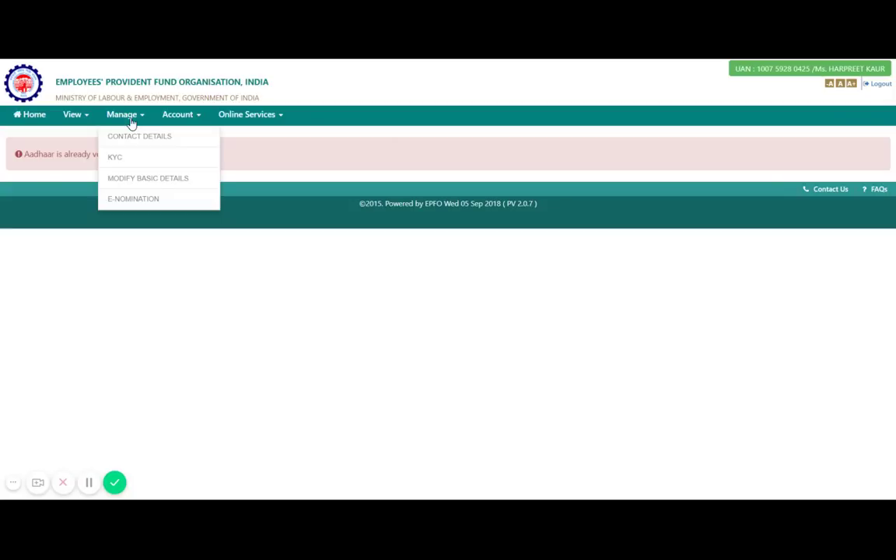
- Open Manage > E-Nomination, review the Profile and empty Nomination History, and check the Account menu
left_click(141, 204)
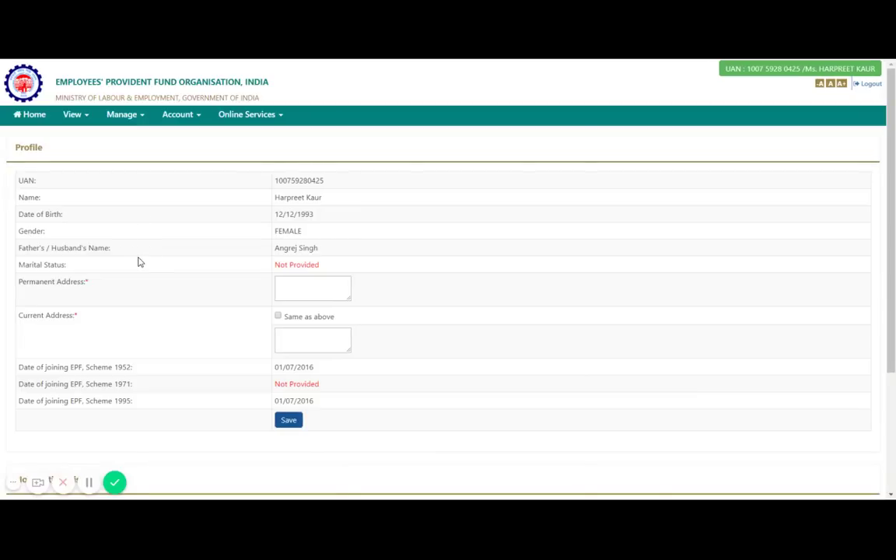
scroll(153, 247, "down", 3)
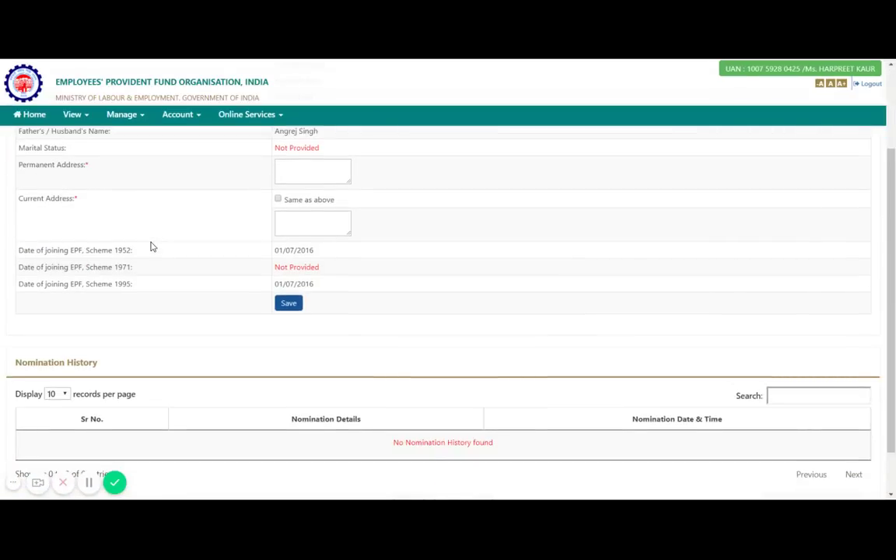
scroll(153, 247, "down", 2)
scroll(152, 248, "up", 5)
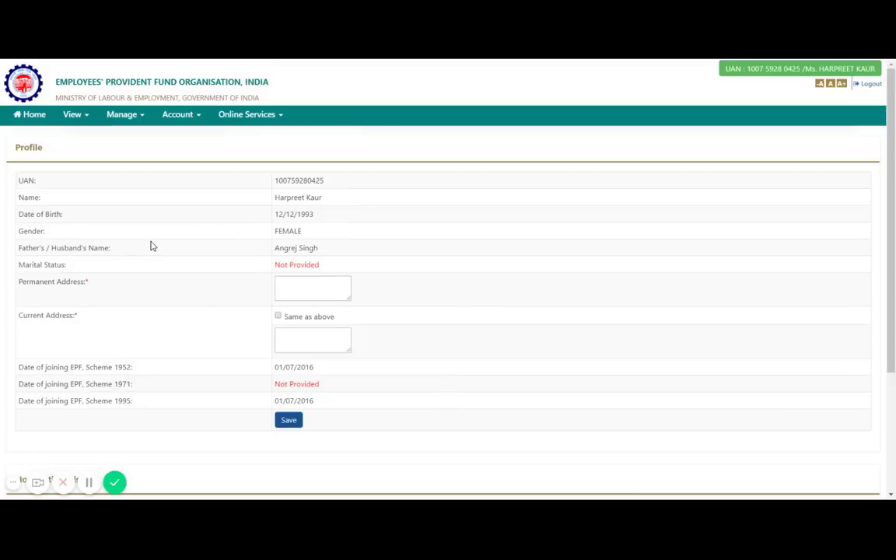
left_click(179, 116)
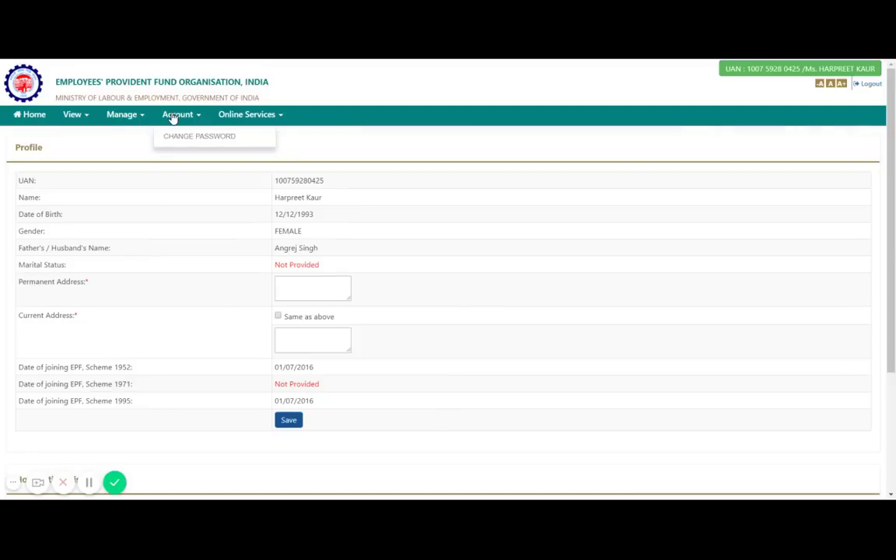
left_click(302, 147)
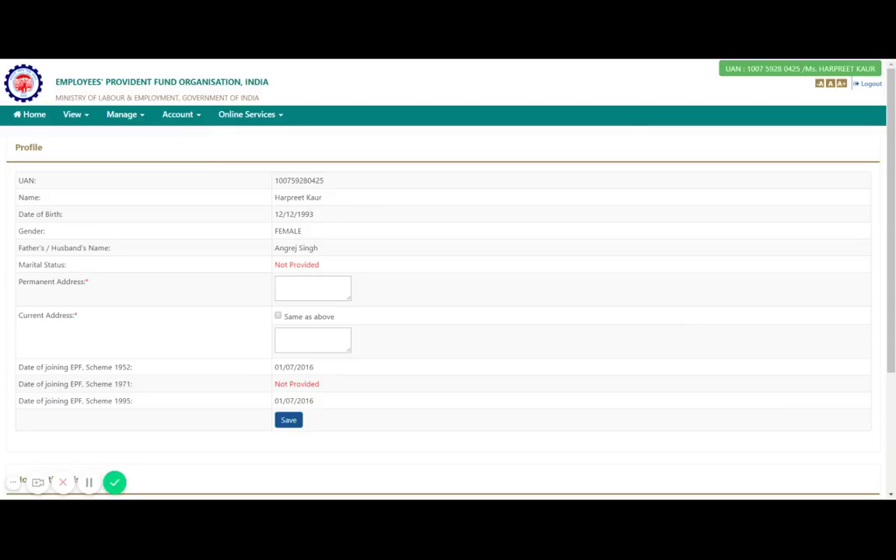
- Show the Online Services list with Claim (Form-31,19&10C), One Member - One EPF Account and Track Claim Status
left_click(256, 117)
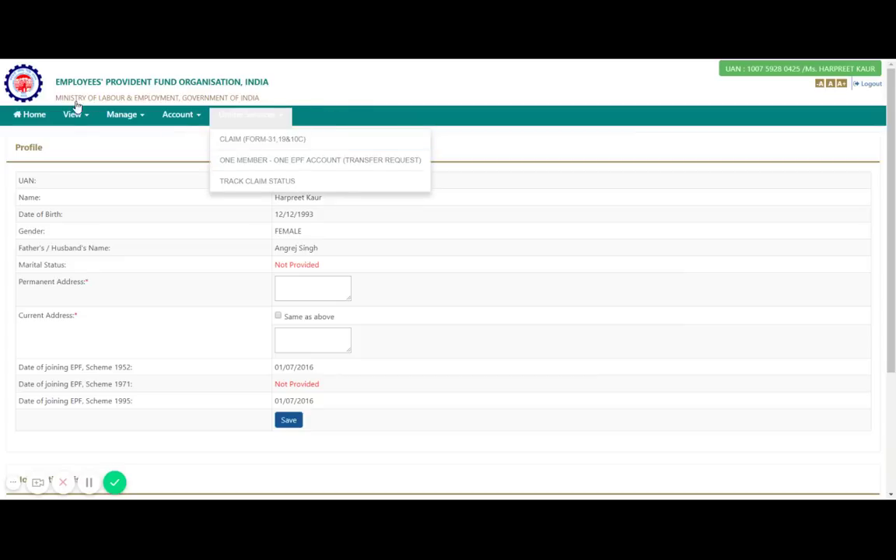
- Go back Home to the member dashboard and bring up the Online Services dropdown
left_click(35, 115)
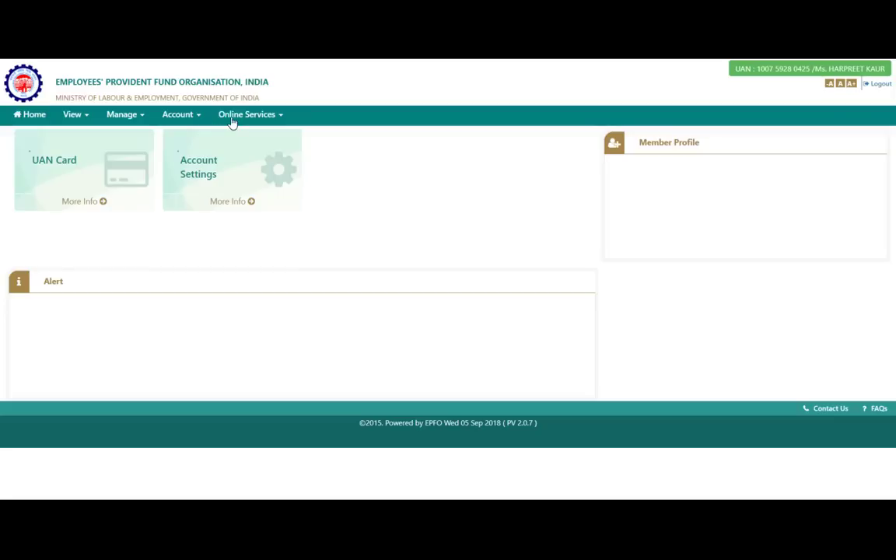
mouse_move(232, 122)
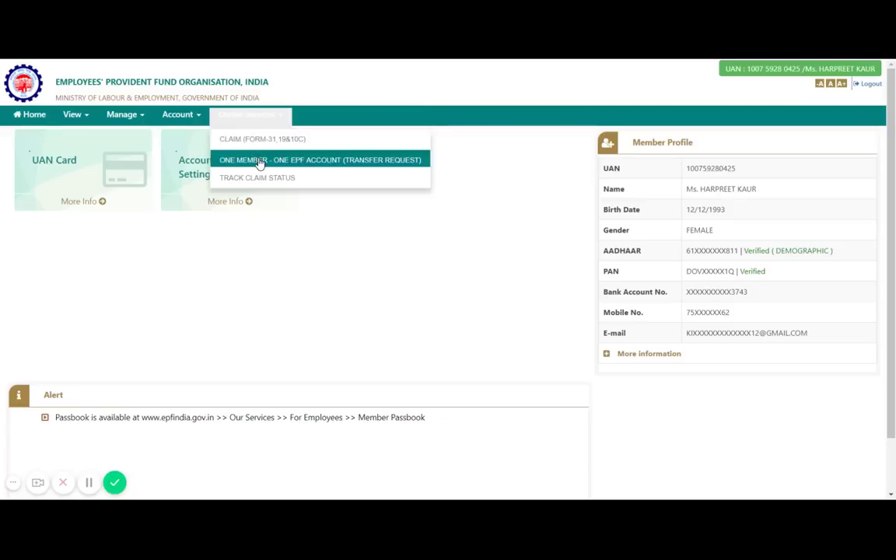
- Open the One Member - One EPF Account transfer page and highlight the present account details heading
left_click(306, 164)
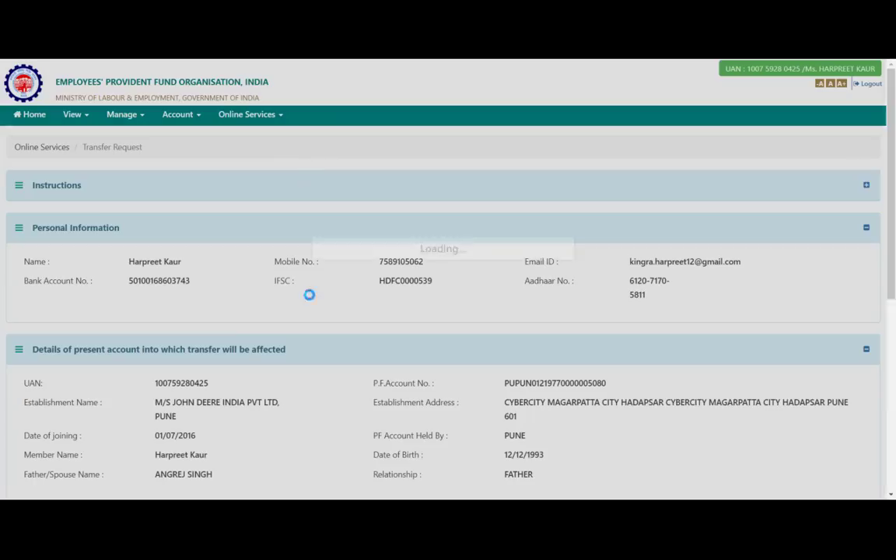
scroll(294, 317, "down", 10)
scroll(294, 317, "up", 10)
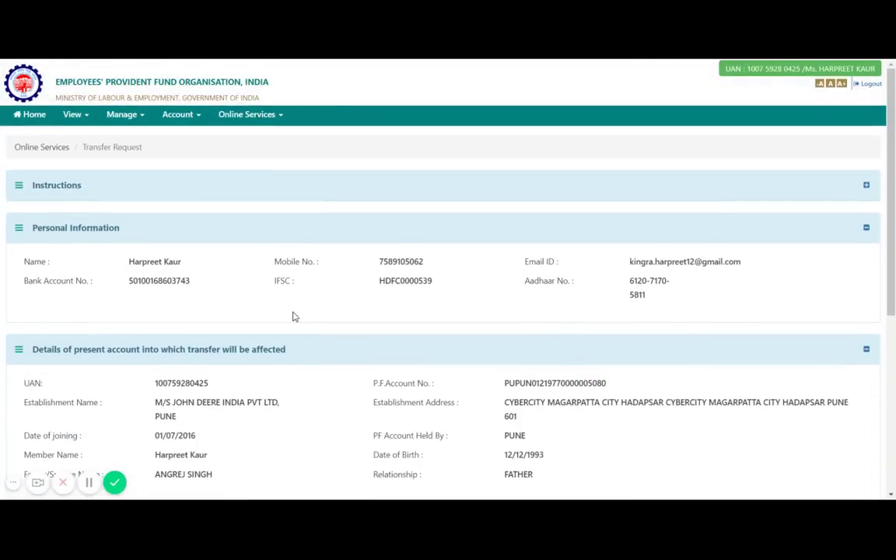
scroll(294, 317, "down", 3)
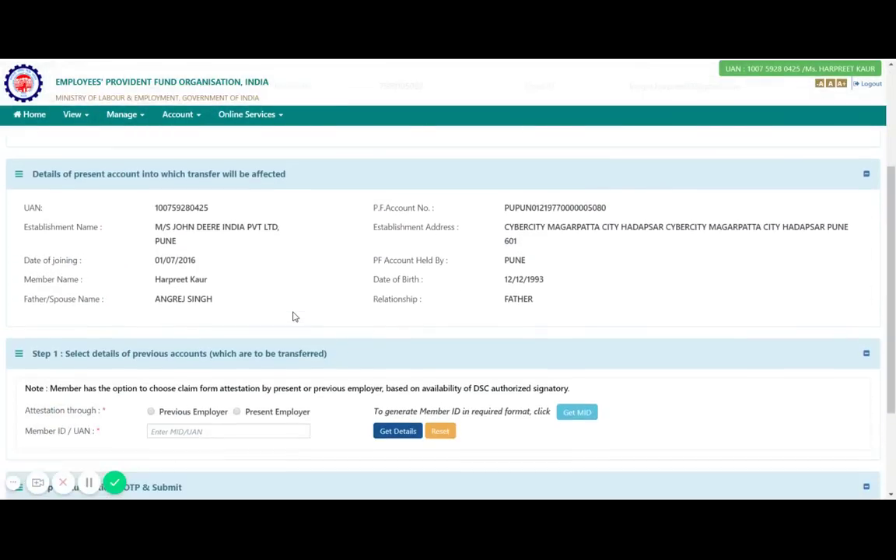
scroll(294, 317, "up", 3)
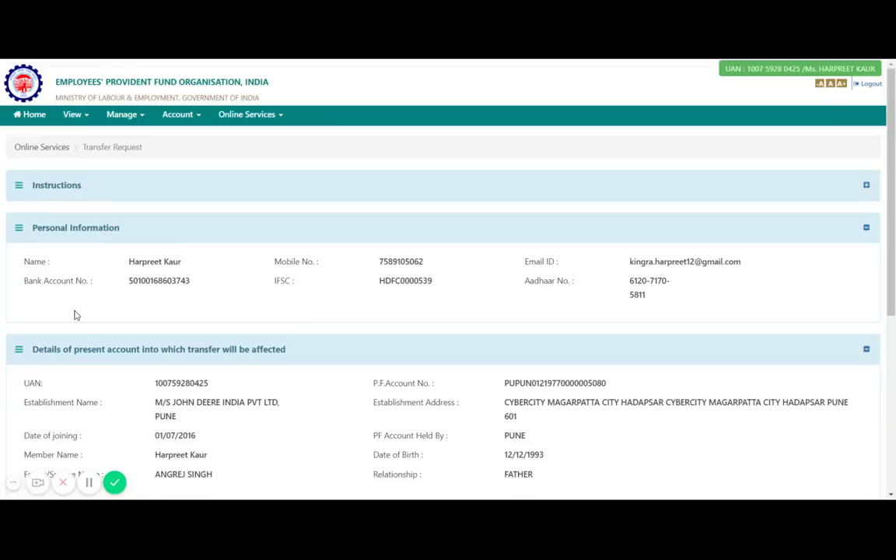
left_click_drag(32, 349, 285, 349)
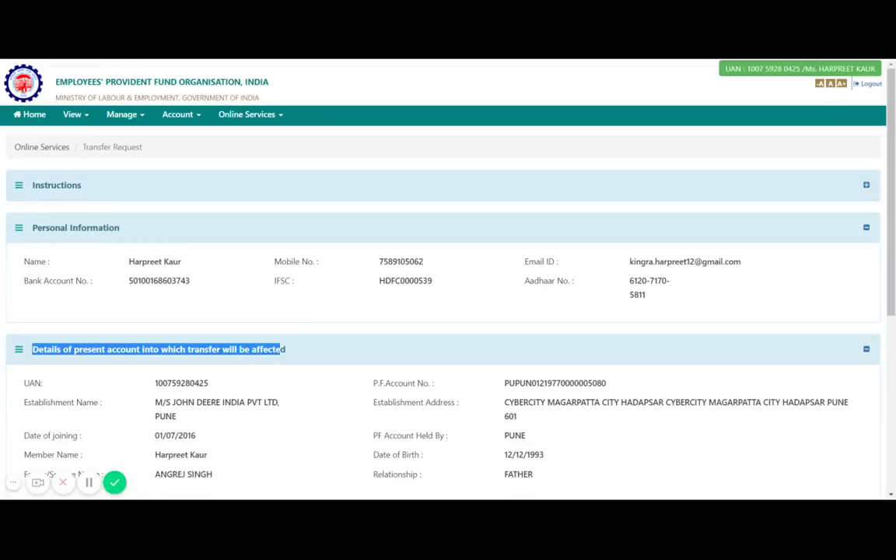
- Scroll through the previous-account and OTP sections, then bring up Online Services again
scroll(287, 350, "down", 3)
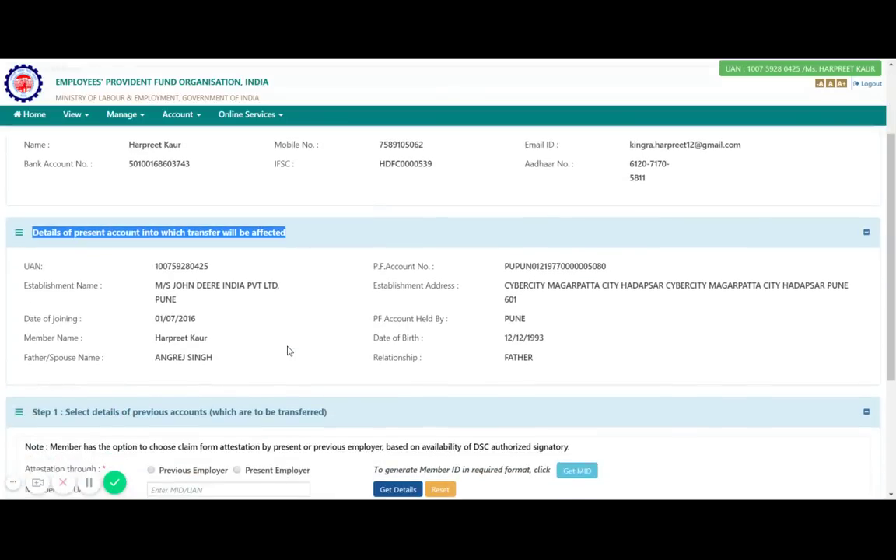
scroll(286, 350, "down", 5)
scroll(286, 350, "up", 6)
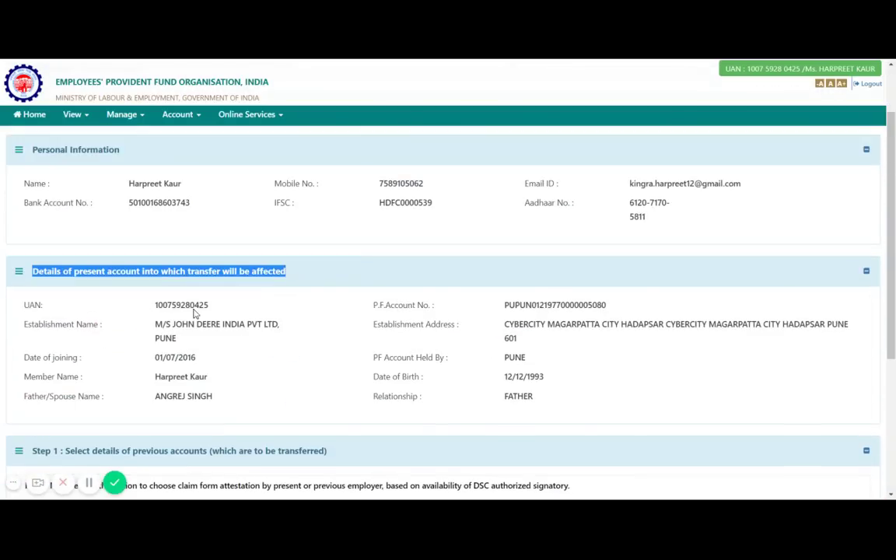
scroll(142, 338, "down", 6)
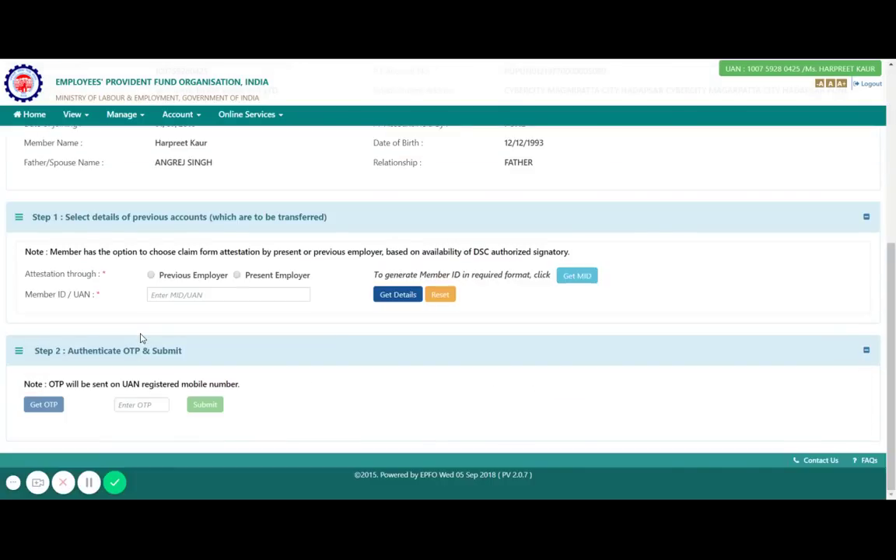
scroll(142, 339, "up", 10)
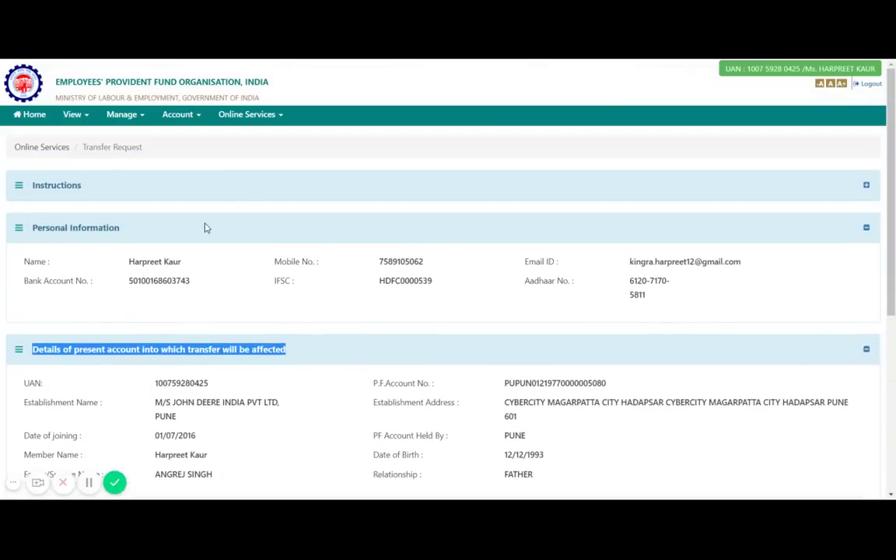
scroll(75, 376, "down", 5)
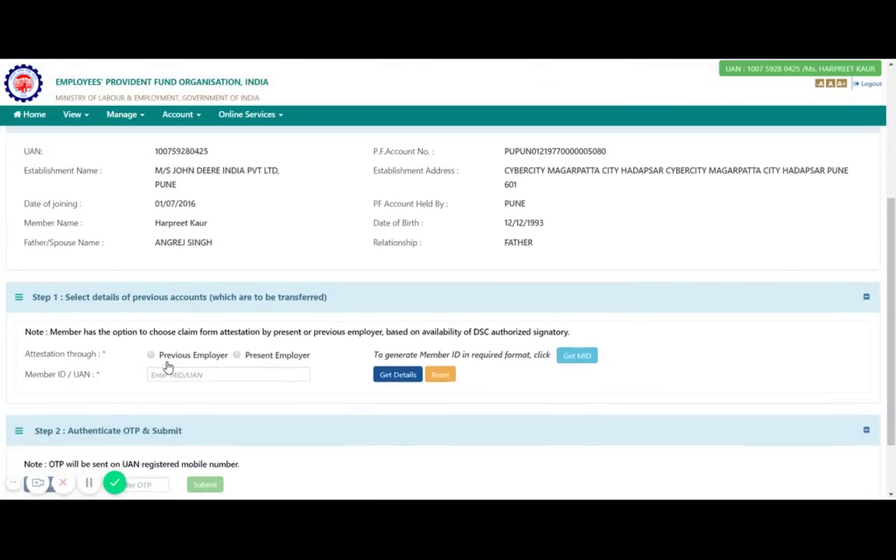
scroll(317, 367, "up", 5)
left_click(246, 119)
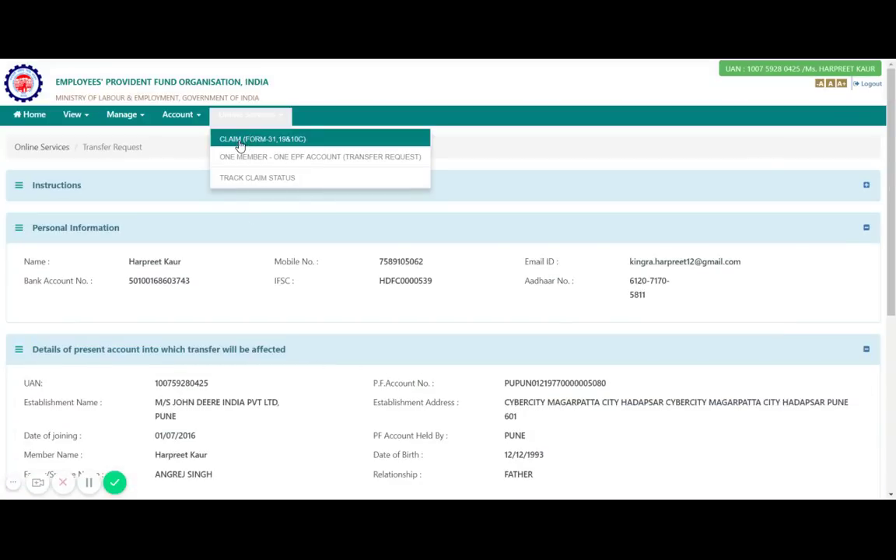
- Open Claim (Form-31,19&10C), verify the bank account's last four digits and accept the undertaking
left_click(240, 142)
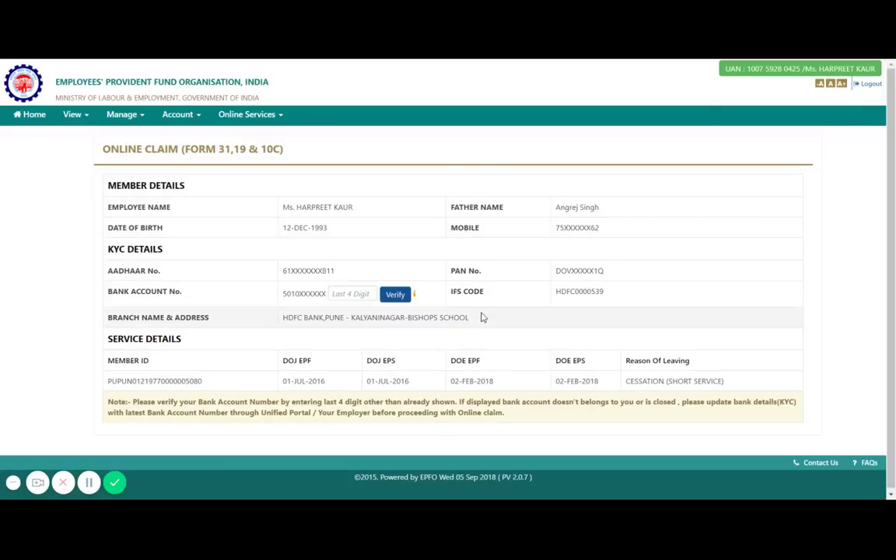
left_click(333, 293)
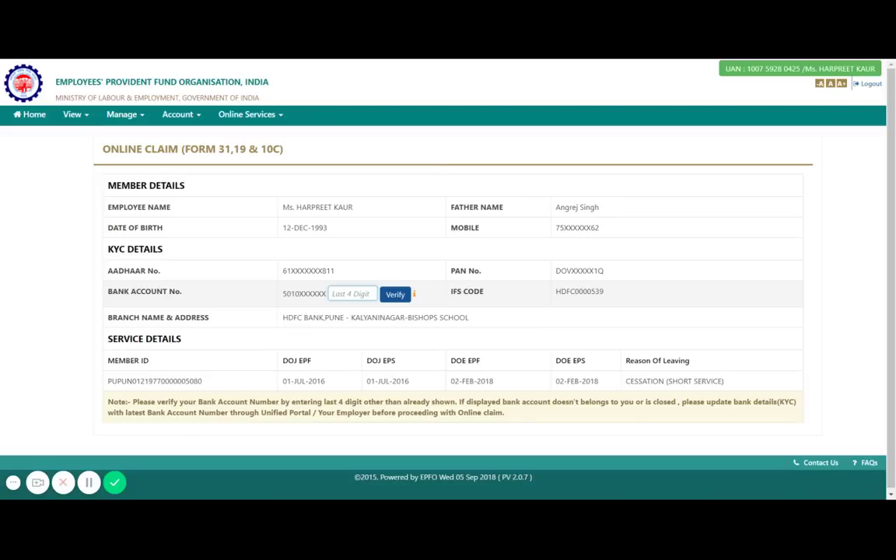
left_click(393, 299)
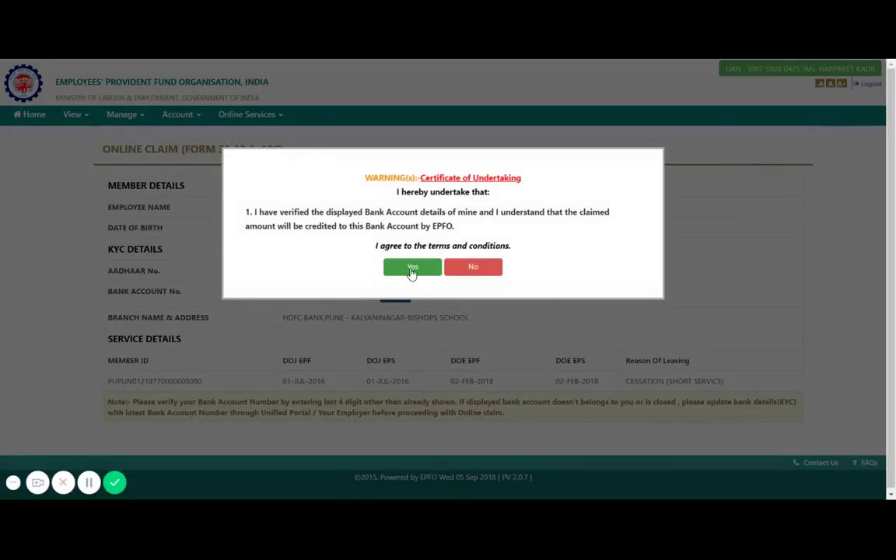
left_click(412, 272)
scroll(421, 327, "down", 1)
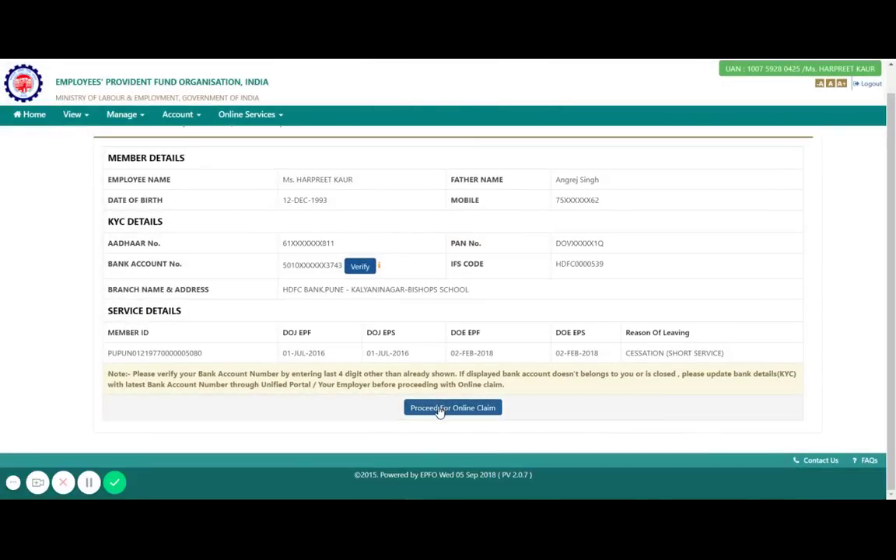
- Proceed for Online Claim and open the 'I want to apply for' dropdown
left_click(410, 410)
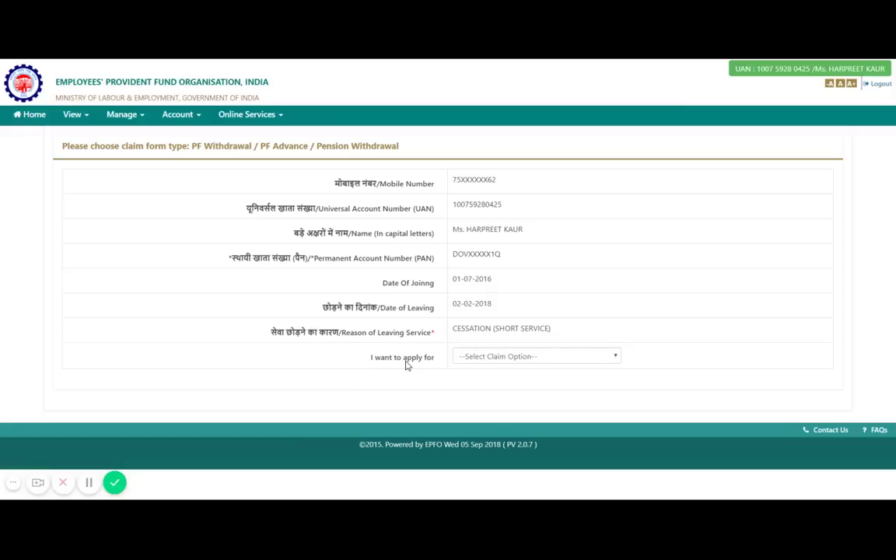
left_click(491, 361)
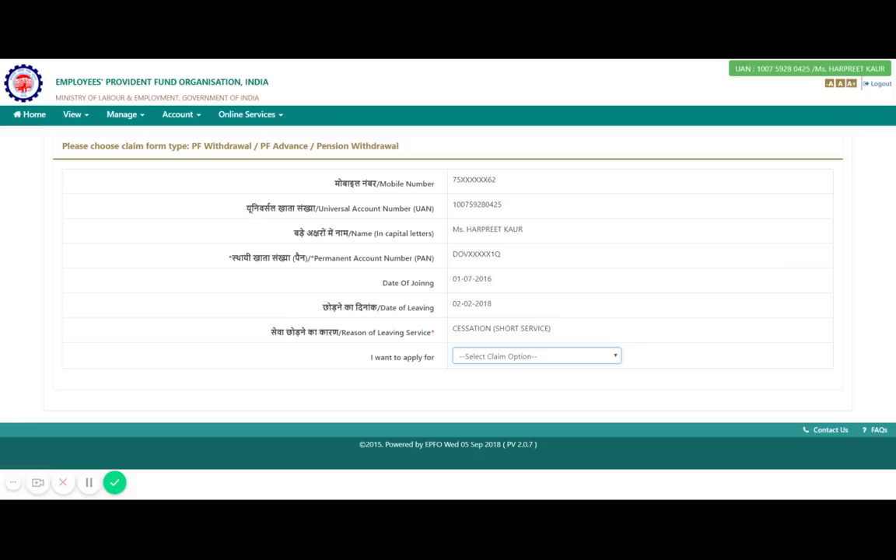
- Choose ONLY PF WITHDRAWAL (FORM-19) as the claim type and go to the blank Locality field
key("Down")
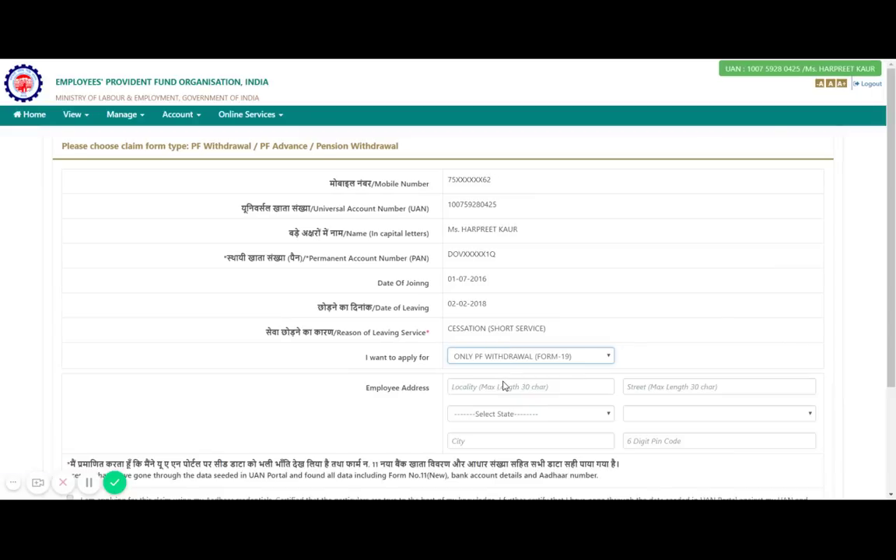
scroll(506, 386, "down", 2)
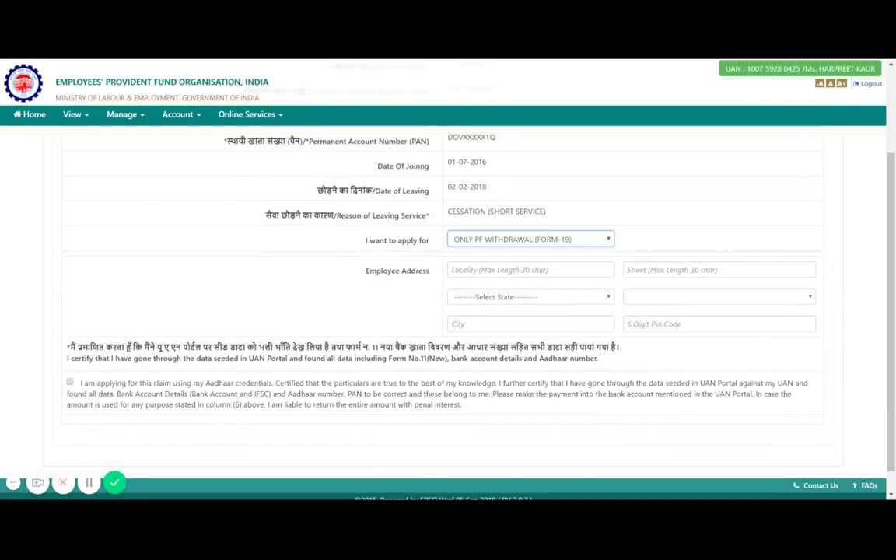
left_click(530, 270)
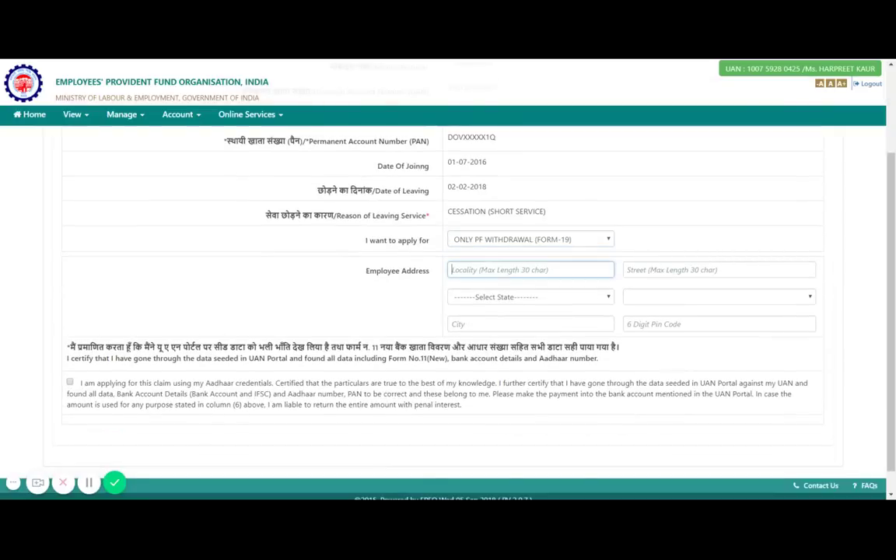
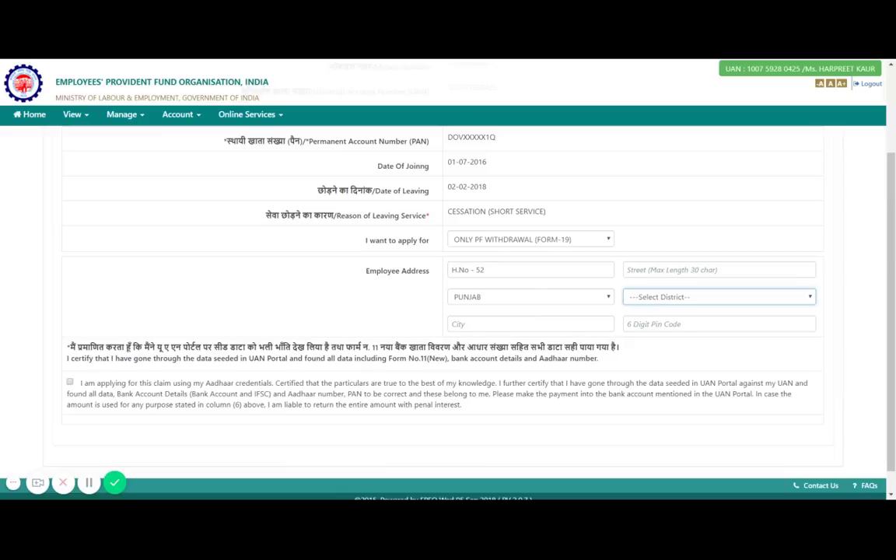
- Complete the employee address by choosing the district and entering the PIN code, city and street
key("f")
left_click(719, 324)
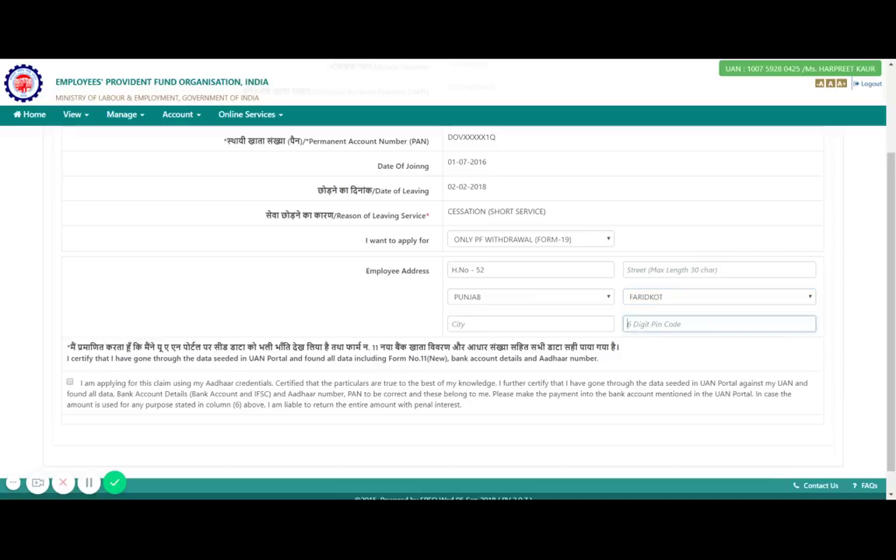
type("151203")
left_click(530, 323)
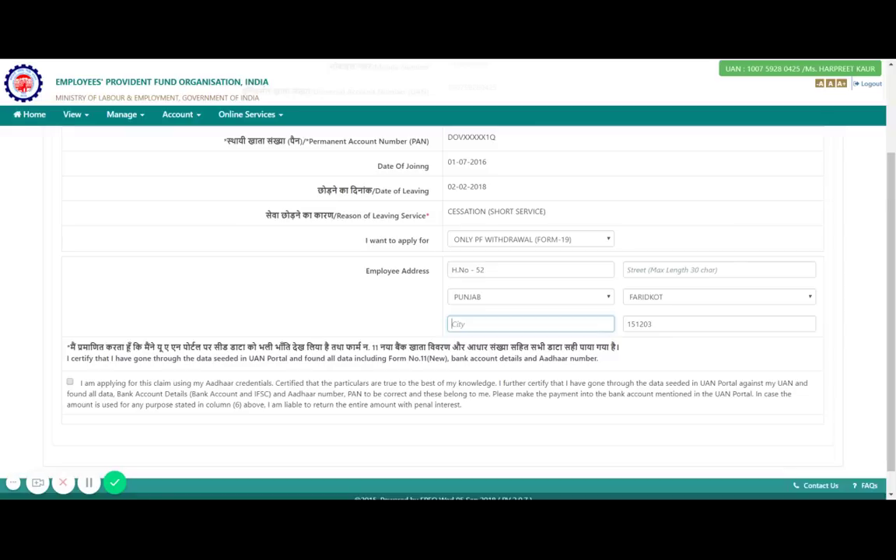
type("Jand Sahib")
left_click(627, 270)
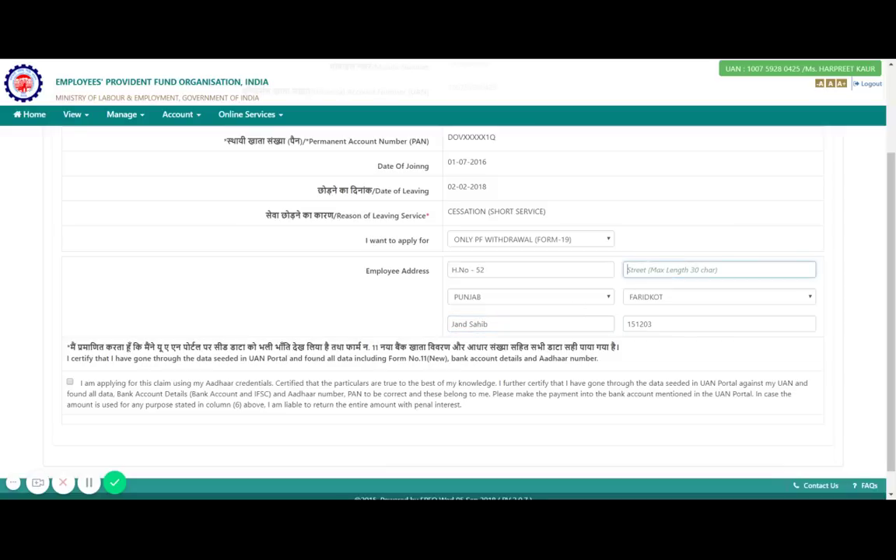
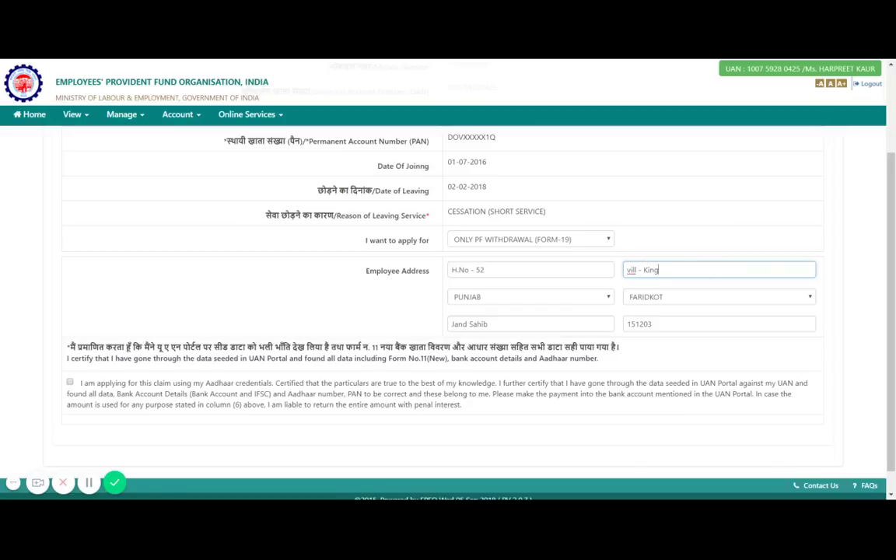
scroll(117, 286, "down", 1)
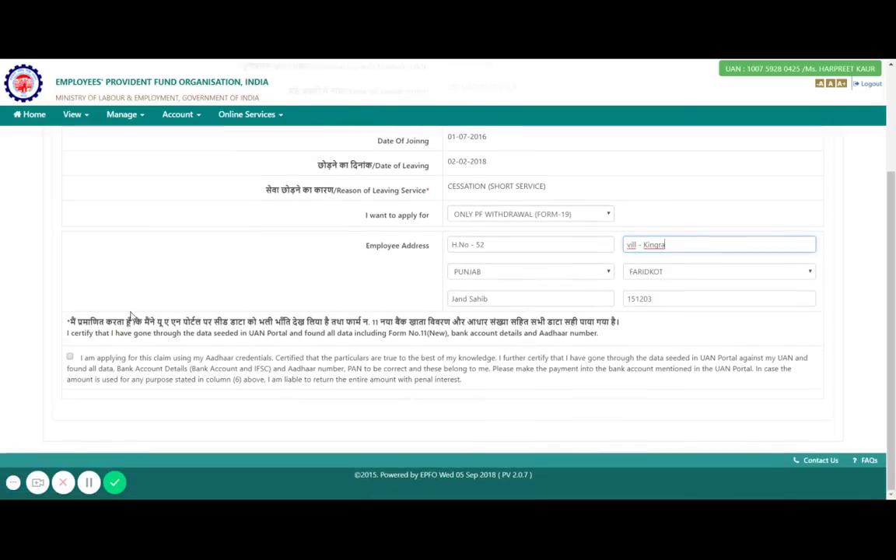
- Accept the Aadhaar declaration and request an OTP to the Aadhaar-registered mobile
left_click(69, 358)
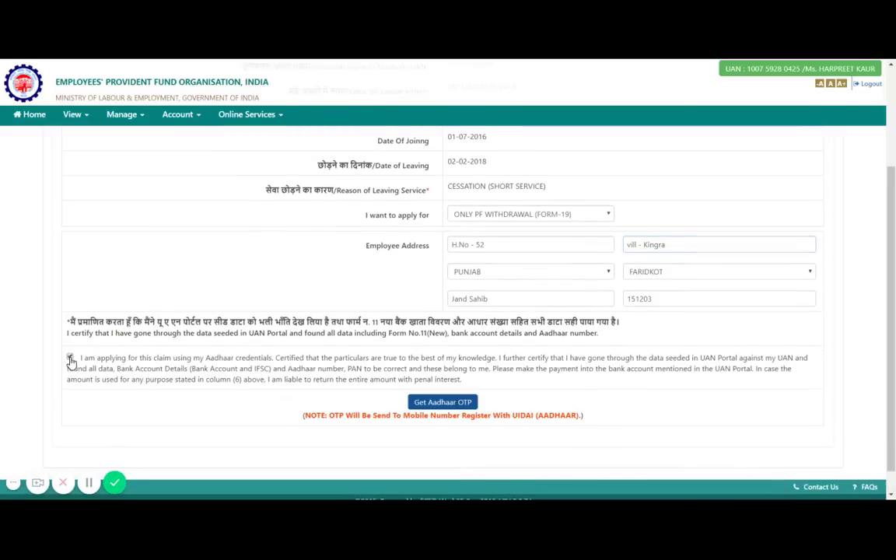
scroll(312, 350, "down", 1)
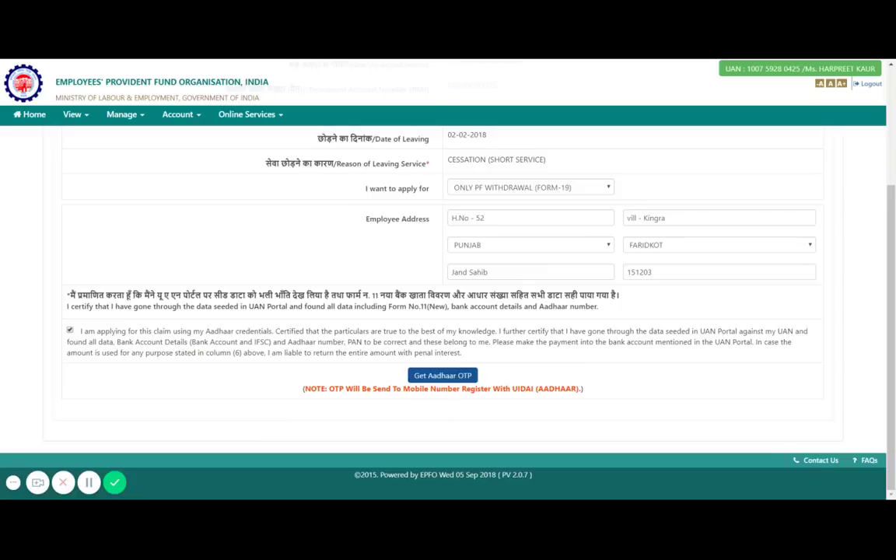
left_click(442, 375)
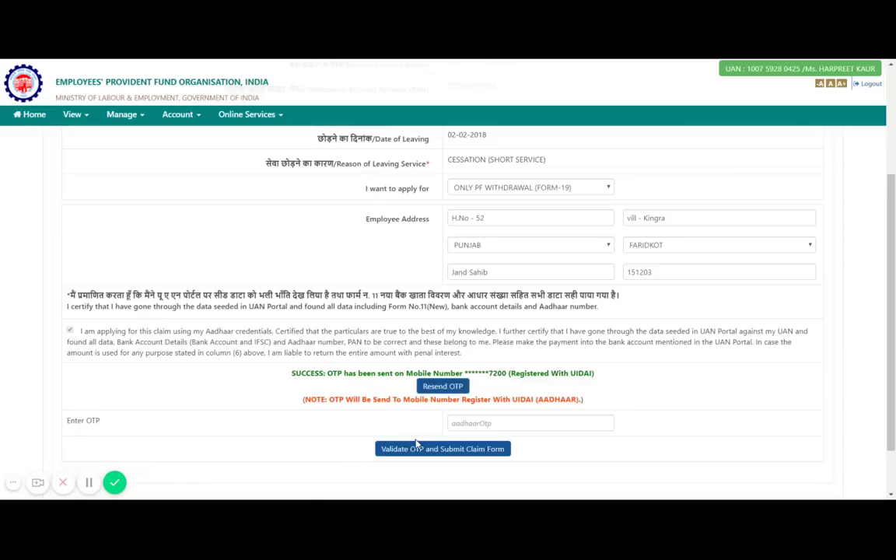
- Enter the received Aadhaar OTP and validate it to submit the PF final withdrawal claim
left_click(475, 423)
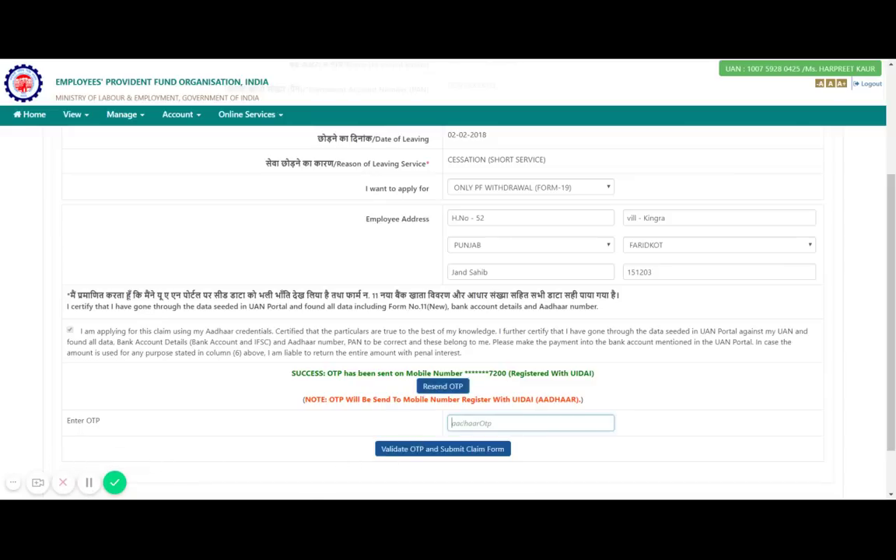
left_click(451, 451)
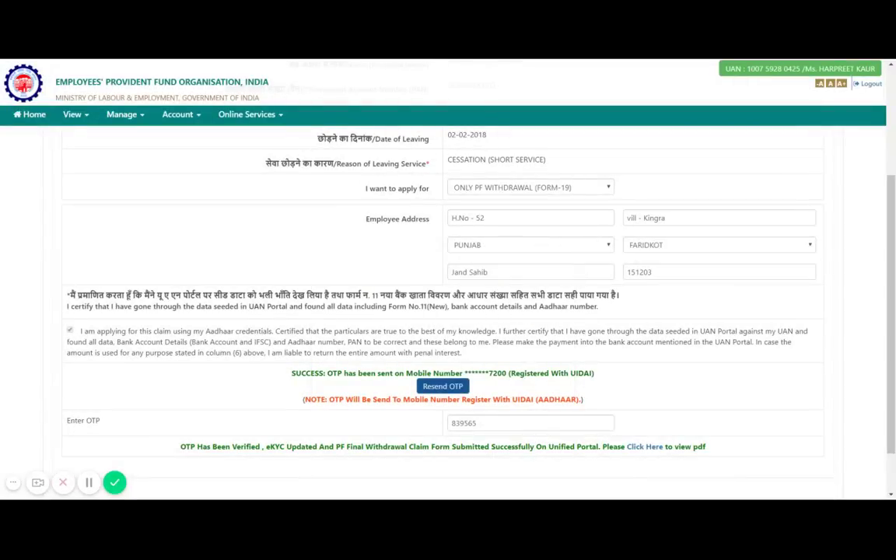
scroll(457, 434, "down", 2)
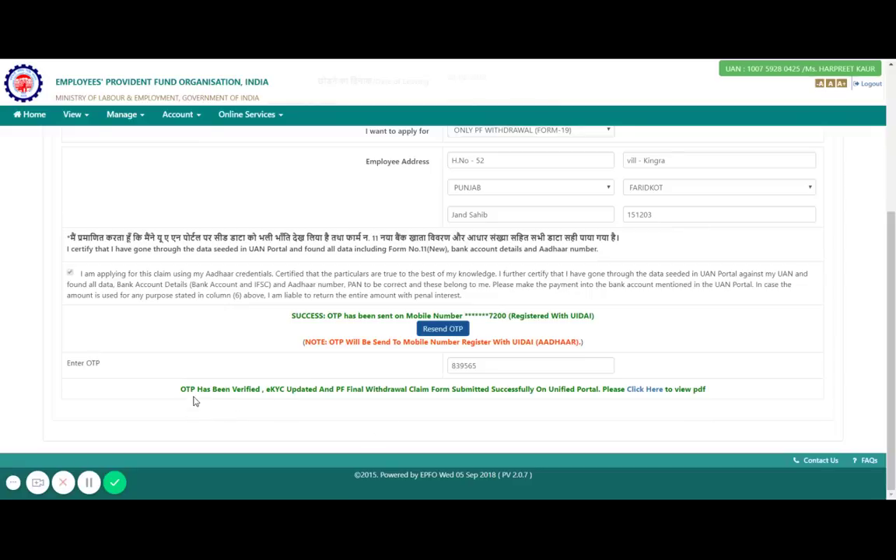
left_click_drag(180, 389, 361, 161)
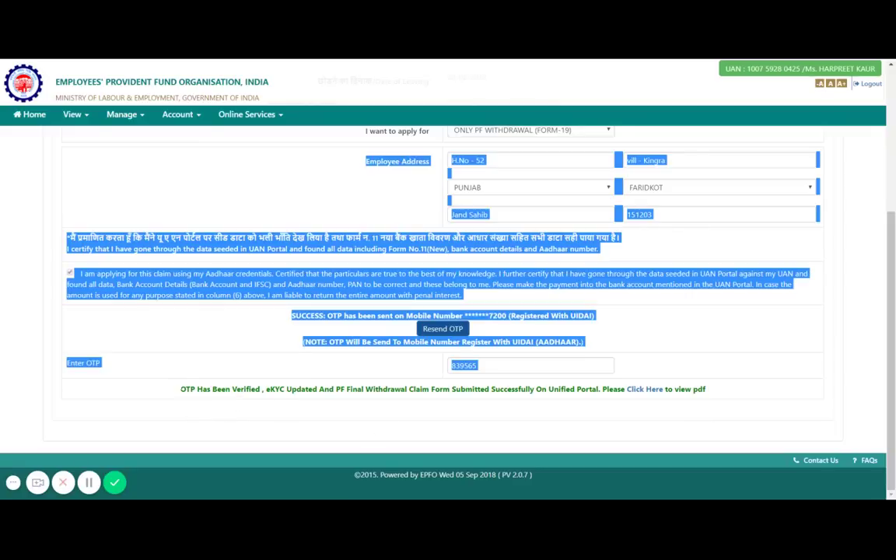
left_click(253, 416)
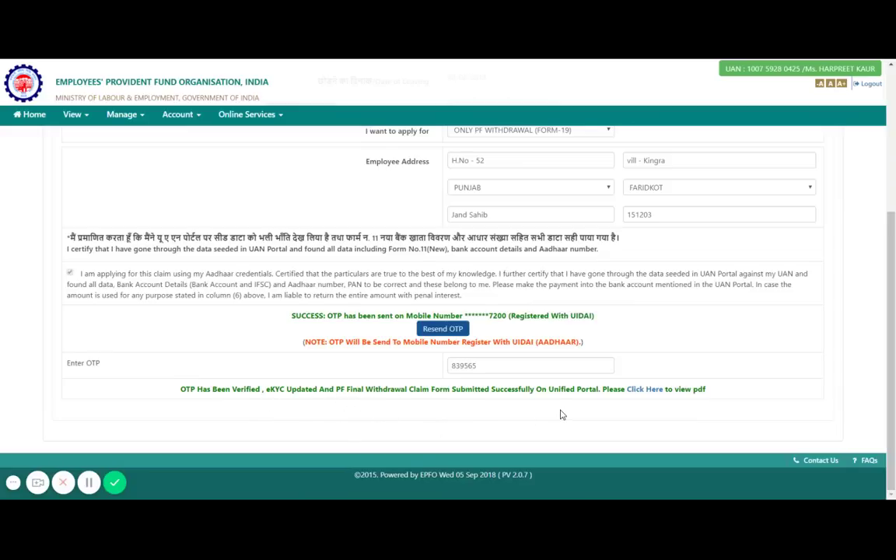
left_click(648, 391)
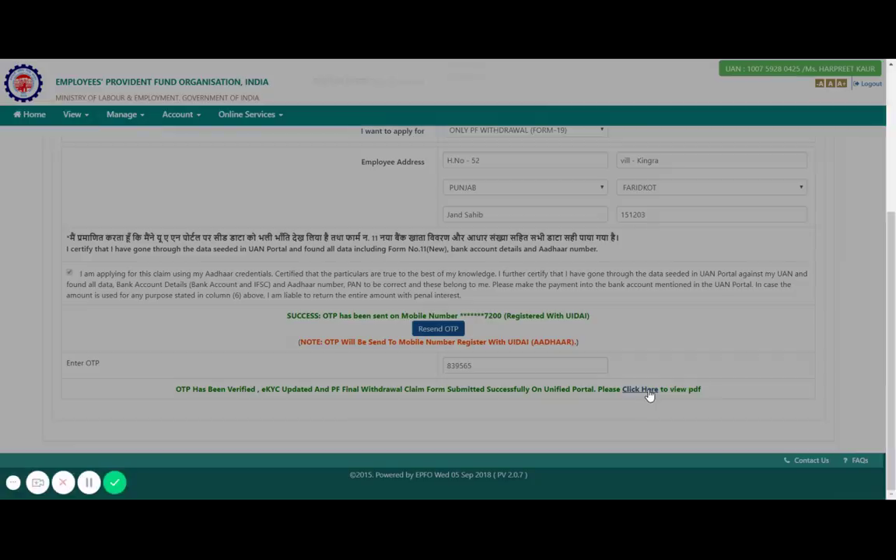
scroll(473, 262, "down", 2)
scroll(474, 263, "down", 4)
scroll(473, 260, "up", 5)
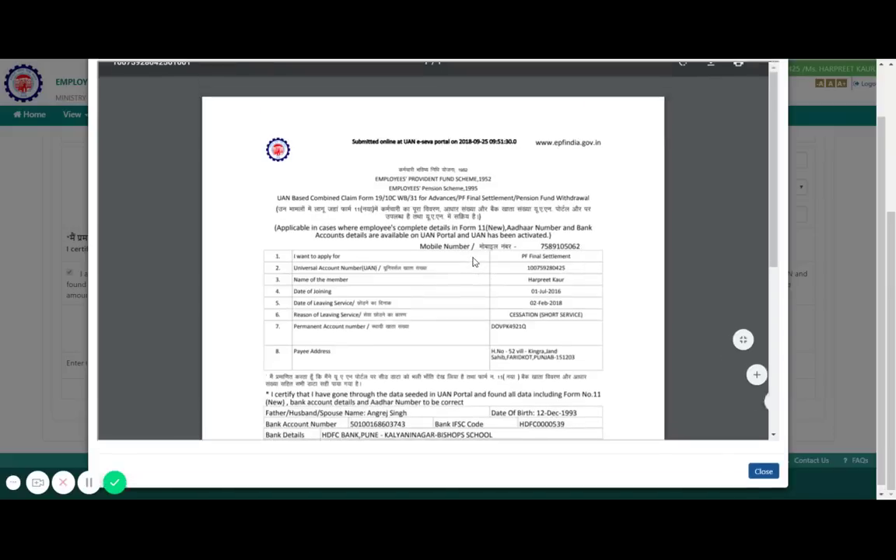
scroll(474, 262, "down", 3)
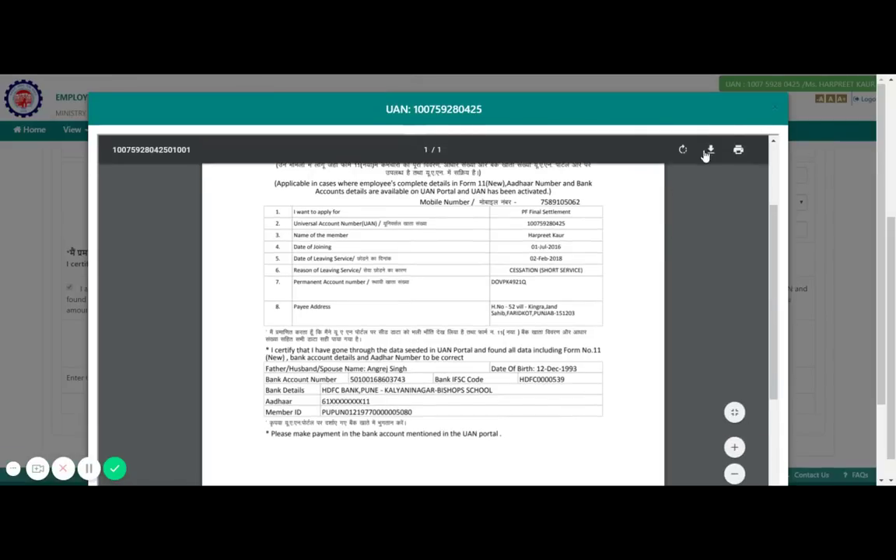
left_click(774, 108)
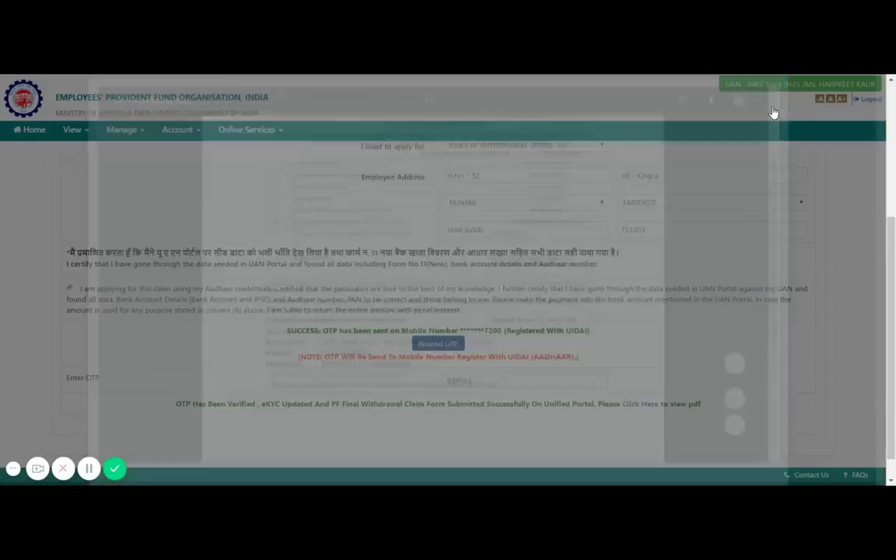
scroll(432, 316, "up", 5)
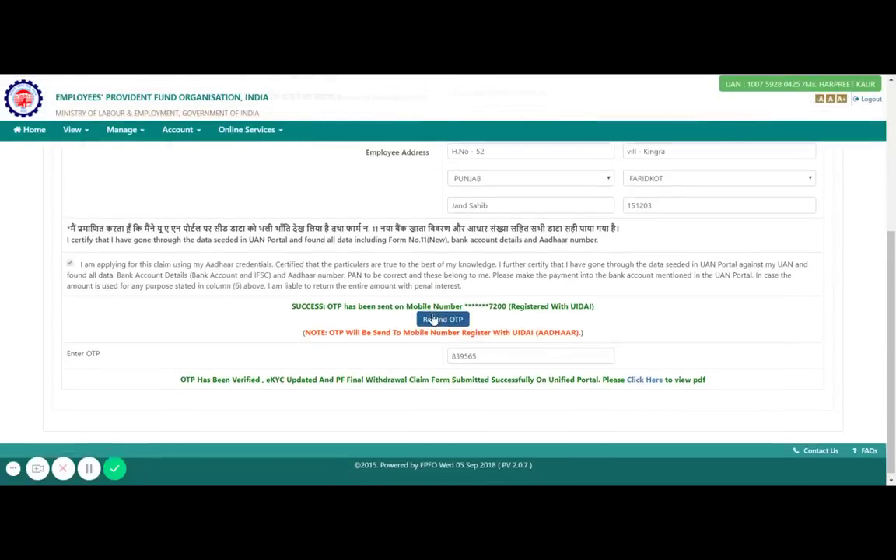
- Start a new Form 31, 19 & 10C claim from Online Services
left_click(235, 129)
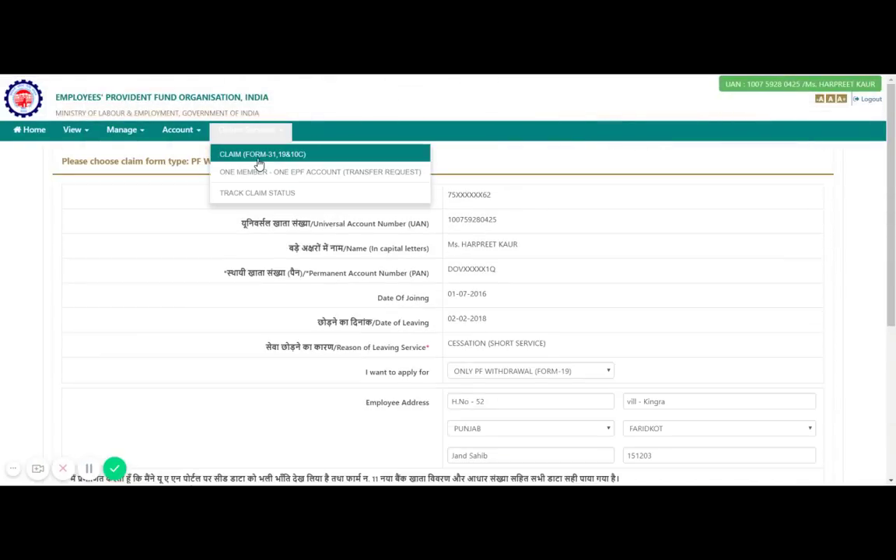
left_click(259, 155)
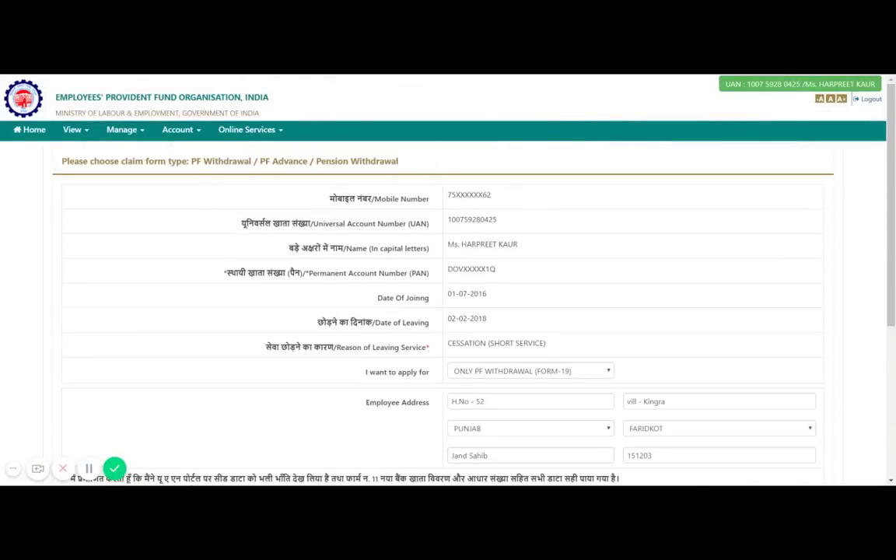
scroll(298, 286, "down", 1)
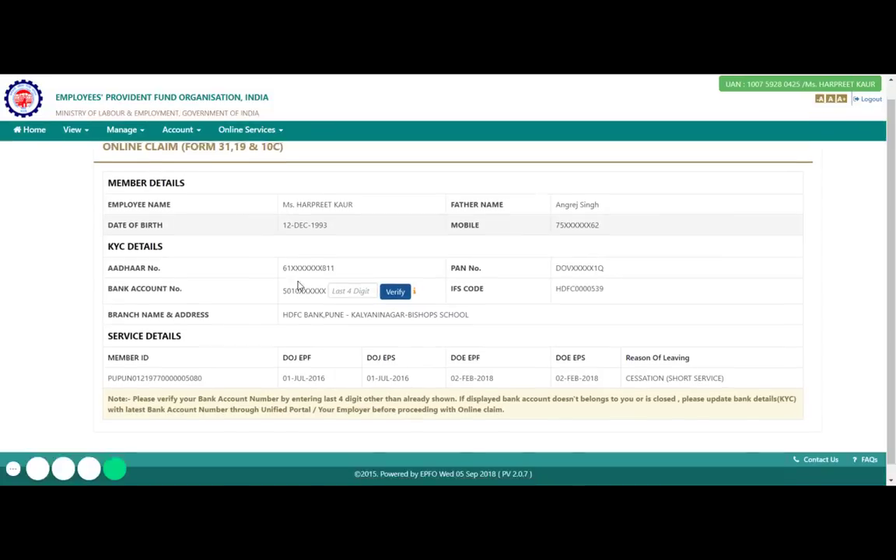
- Verify the bank account's last four digits, accept the undertaking, and proceed to the online claim
left_click(351, 278)
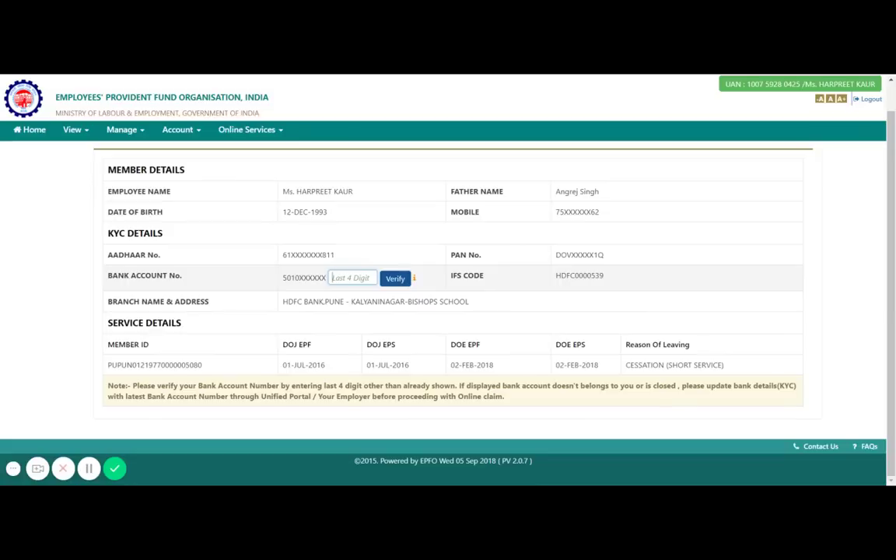
left_click(88, 468)
left_click(351, 278)
type("37")
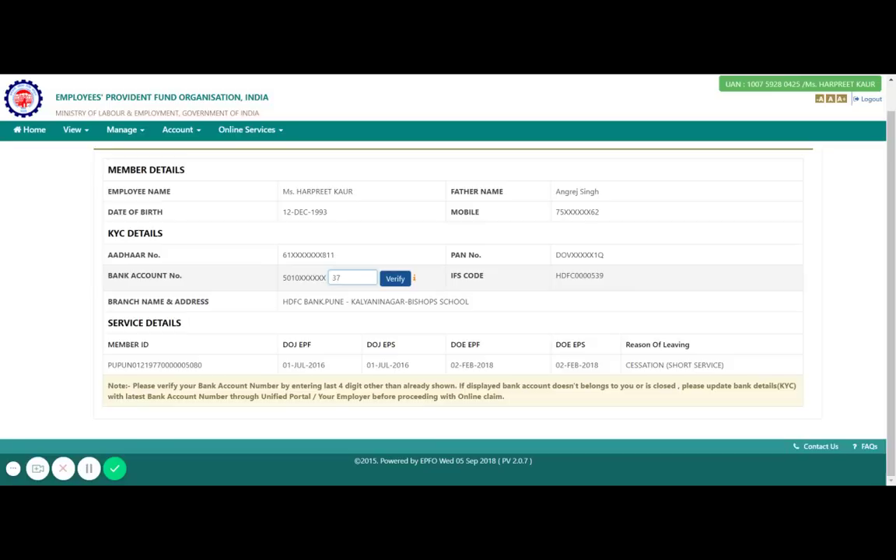
type("43")
left_click(397, 280)
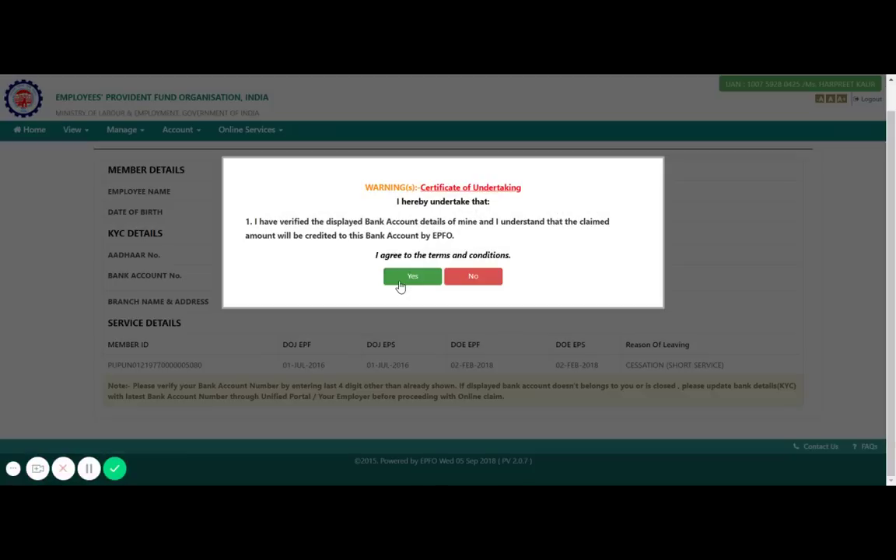
left_click(399, 284)
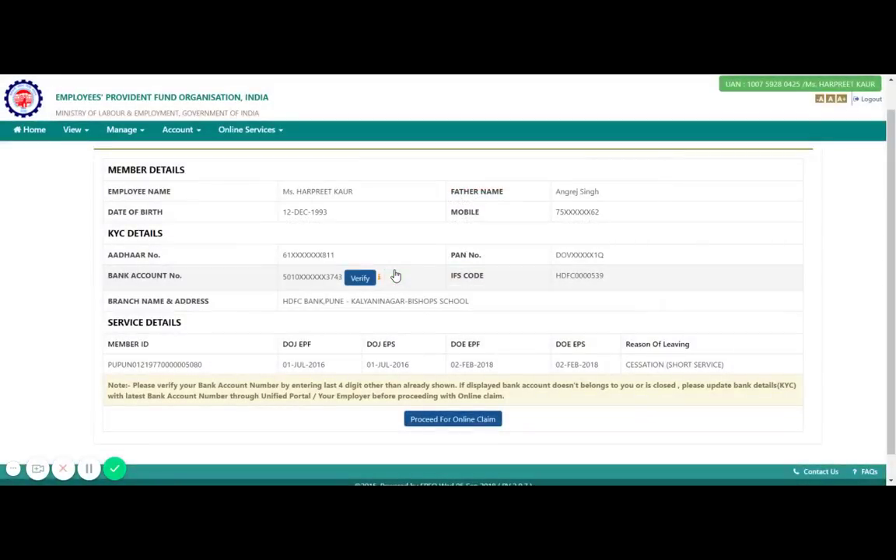
left_click(406, 418)
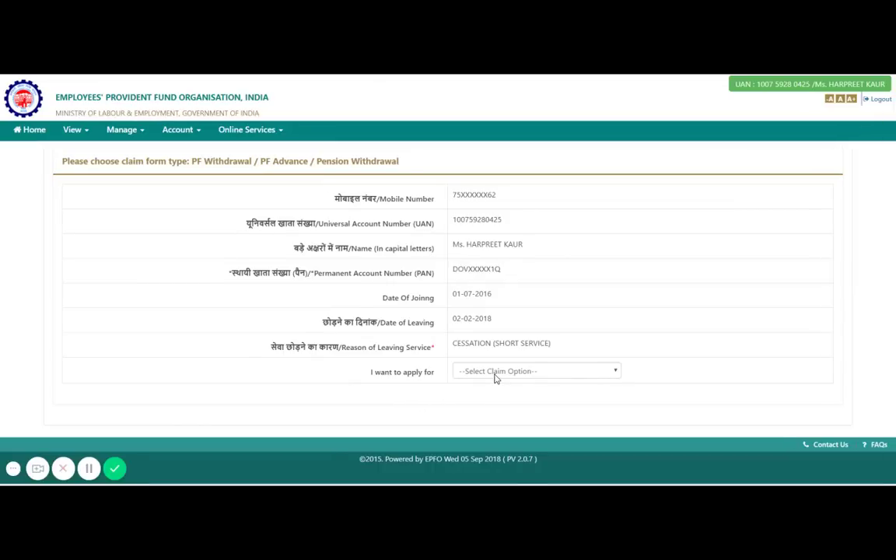
- Choose ONLY PENSION WITHDRAWAL (FORM-10C) as the claim type and fill in the employee address
left_click(497, 374)
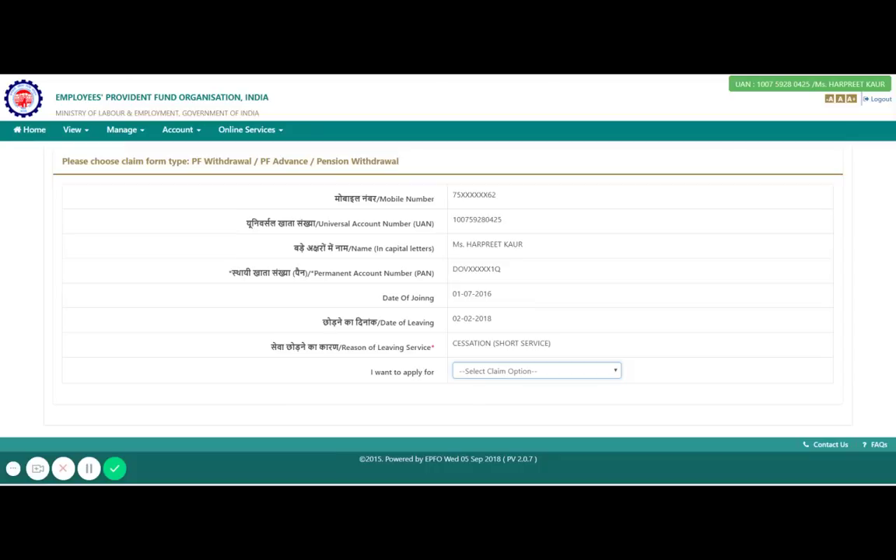
key("Down")
key("Down")
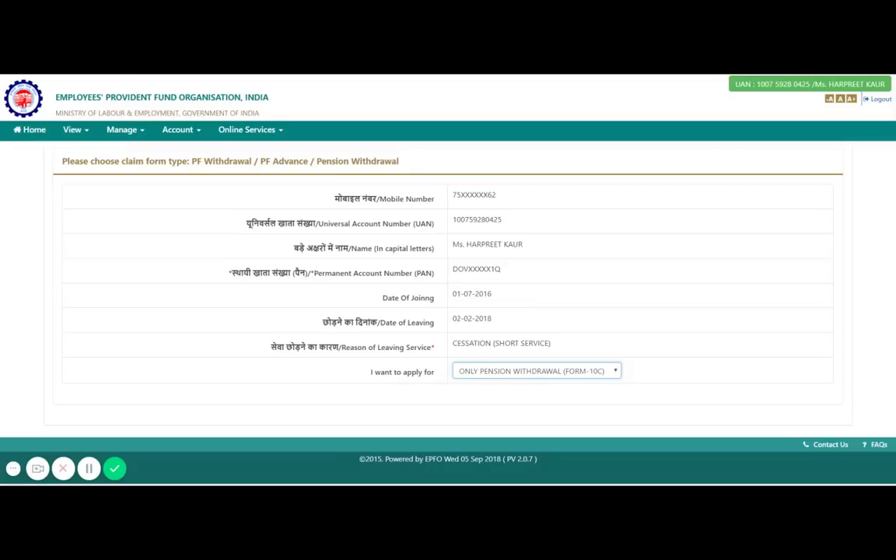
scroll(434, 273, "down", 3)
left_click(531, 285)
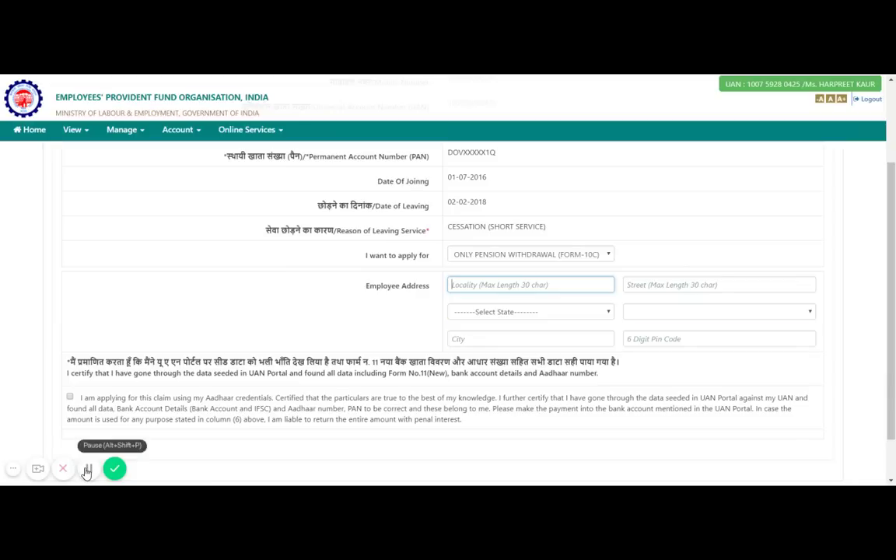
left_click(87, 470)
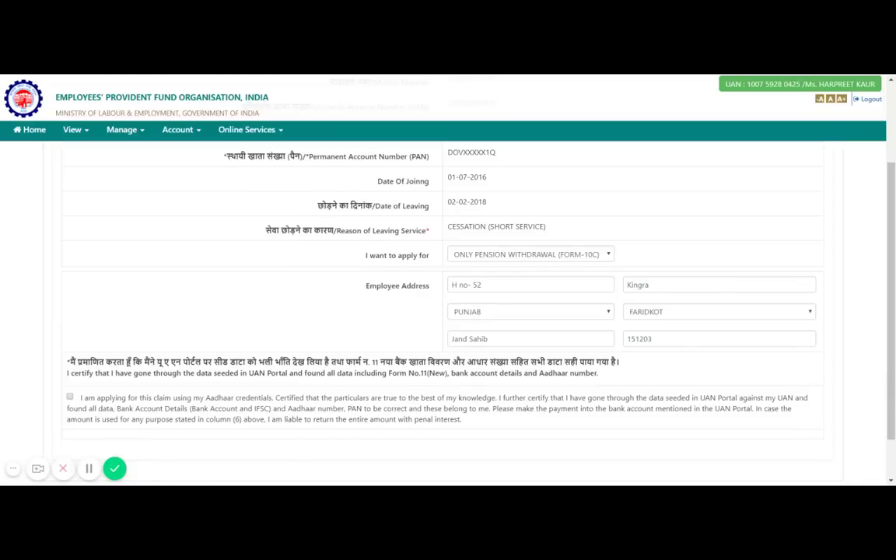
scroll(436, 404, "down", 1)
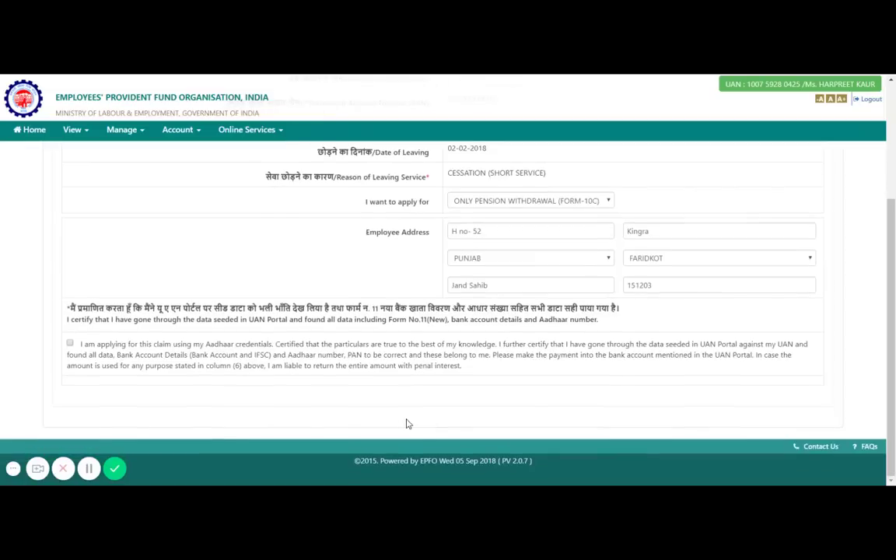
- Accept the Aadhaar consent, request the OTP and validate it to submit the Form-10C claim
left_click(70, 346)
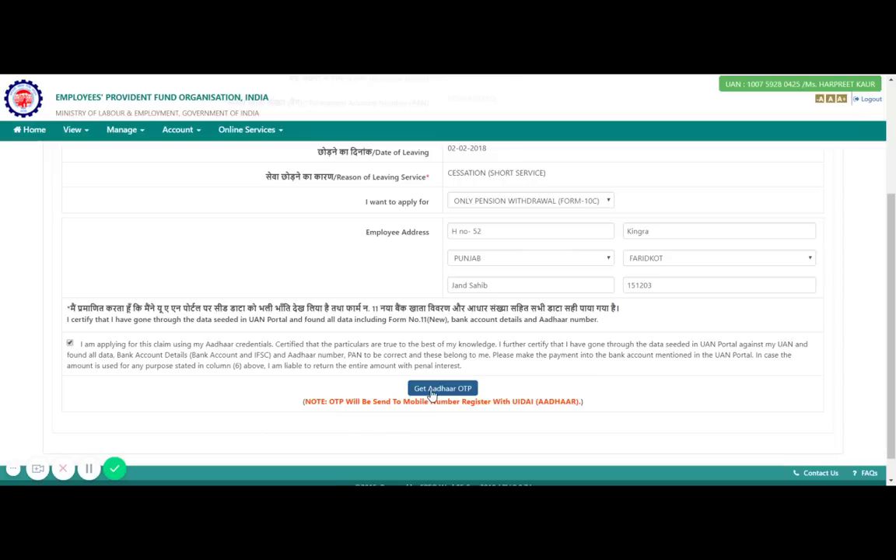
left_click(431, 392)
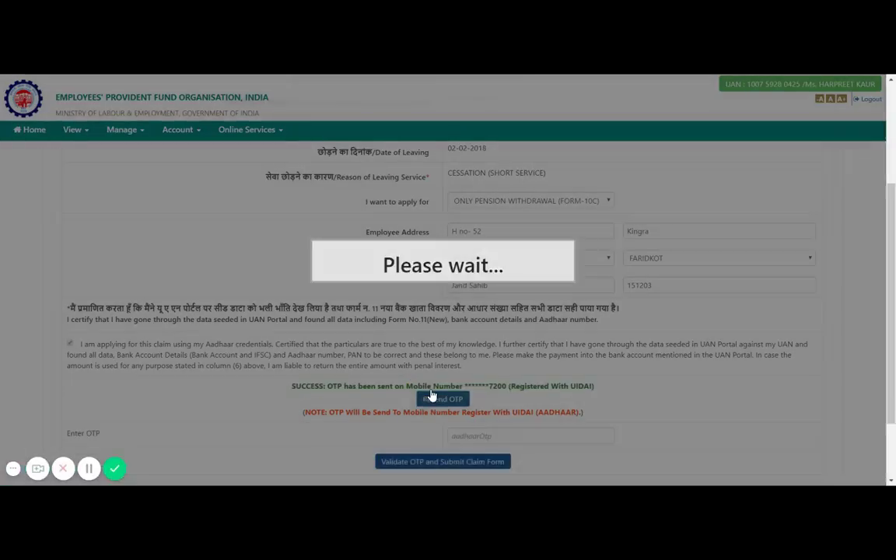
scroll(304, 422, "down", 2)
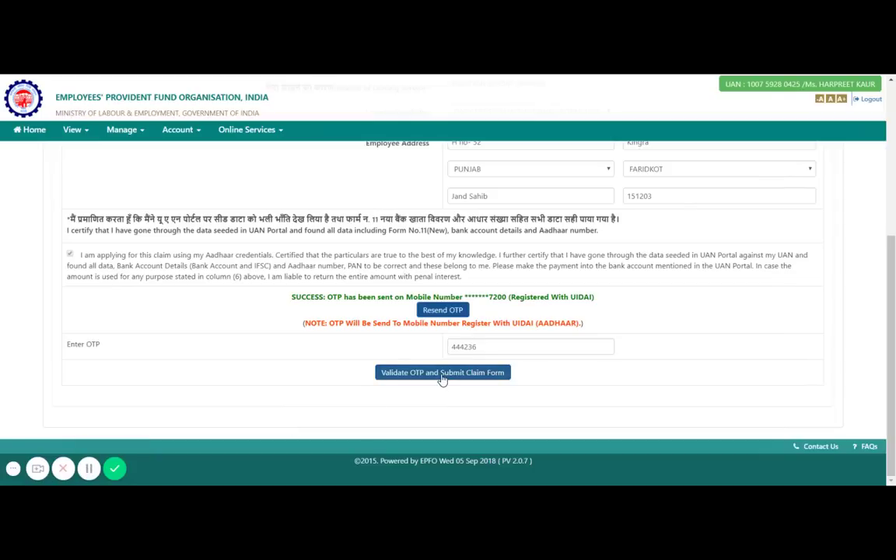
left_click(442, 377)
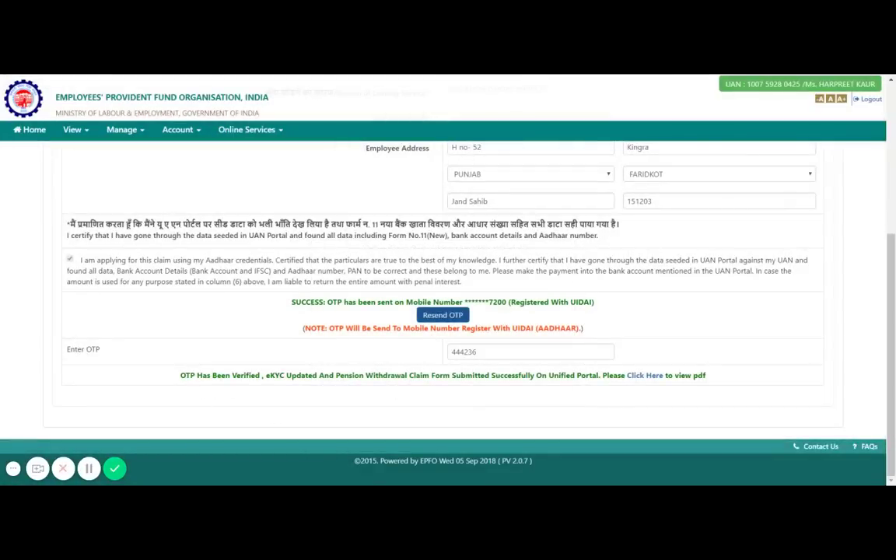
left_click_drag(185, 375, 611, 376)
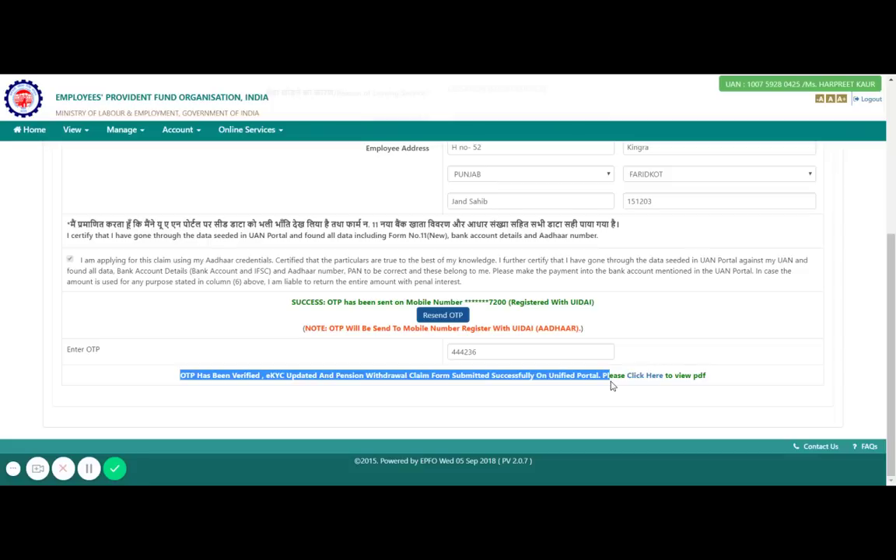
left_click(643, 376)
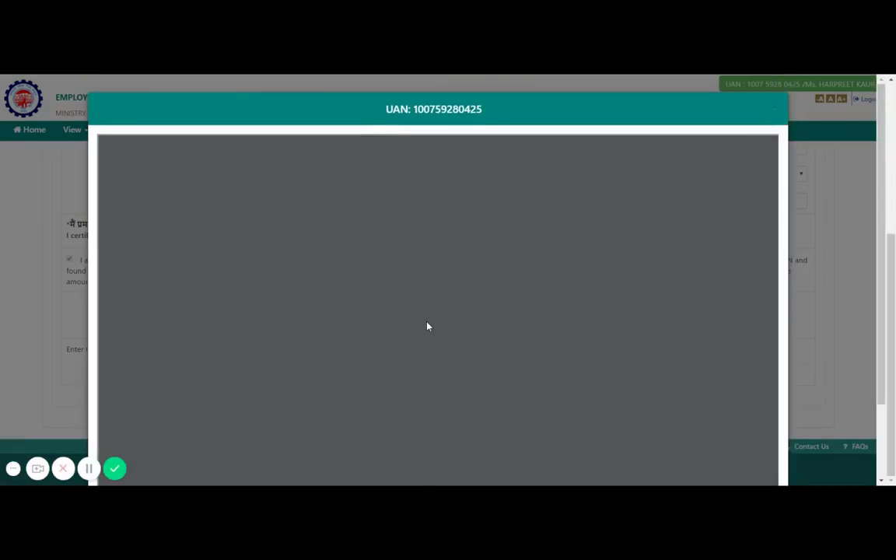
scroll(427, 327, "down", 3)
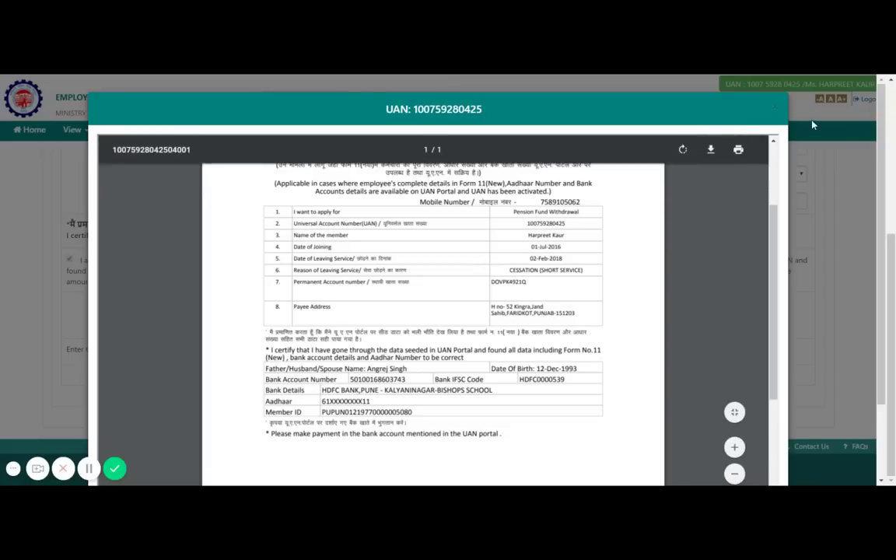
left_click(777, 112)
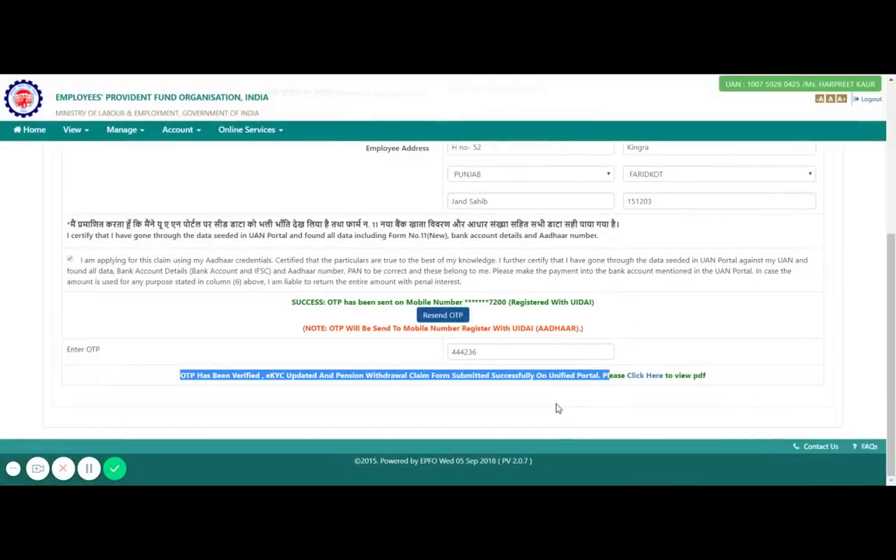
scroll(533, 410, "up", 3)
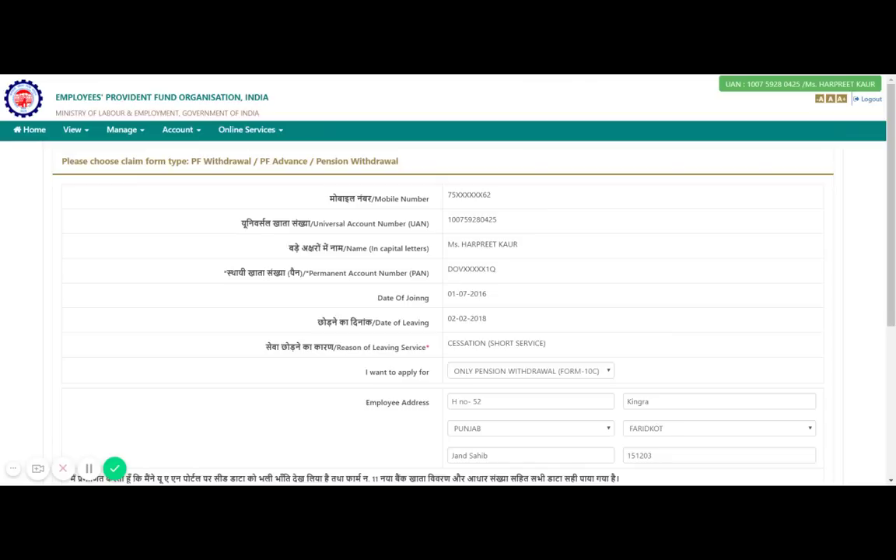
scroll(428, 356, "down", 5)
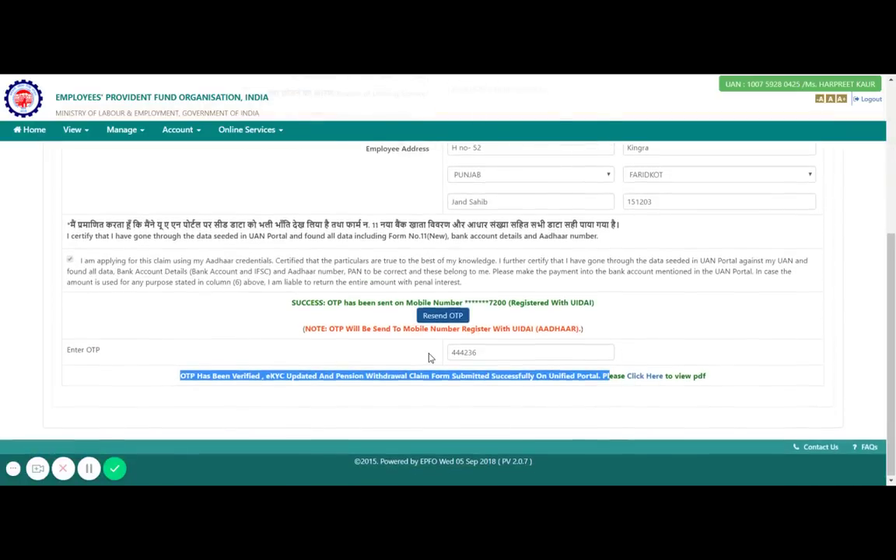
scroll(428, 356, "up", 5)
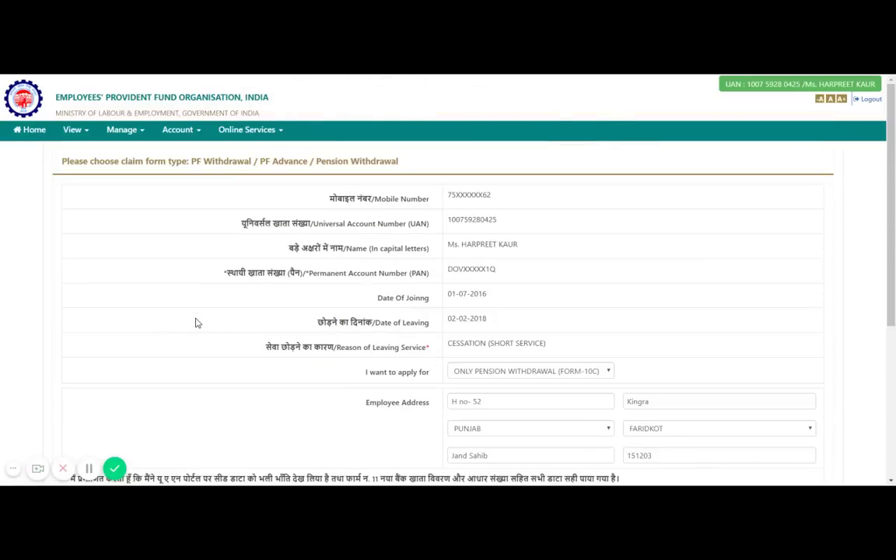
scroll(196, 322, "down", 3)
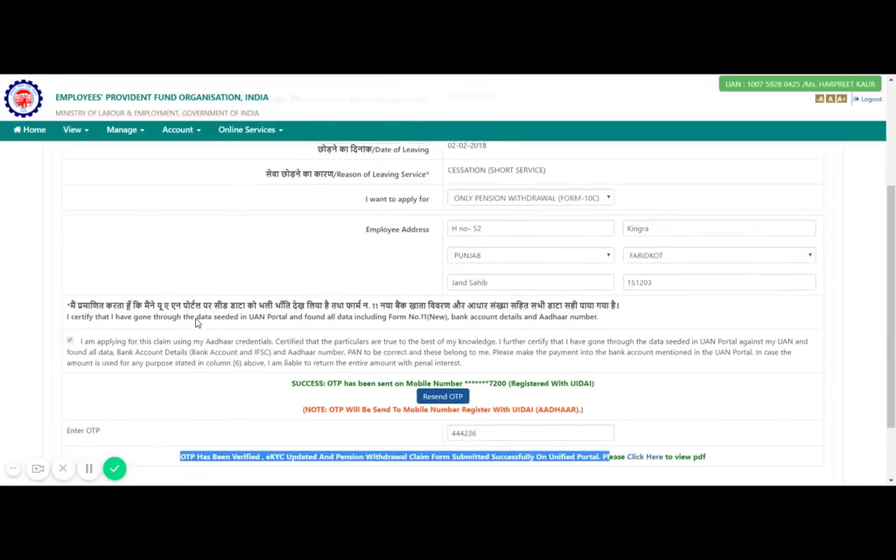
scroll(199, 304, "up", 3)
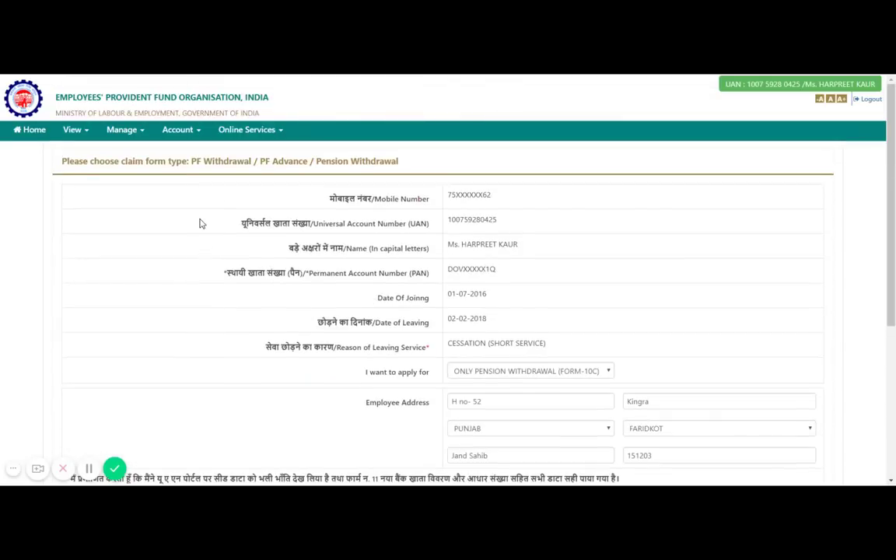